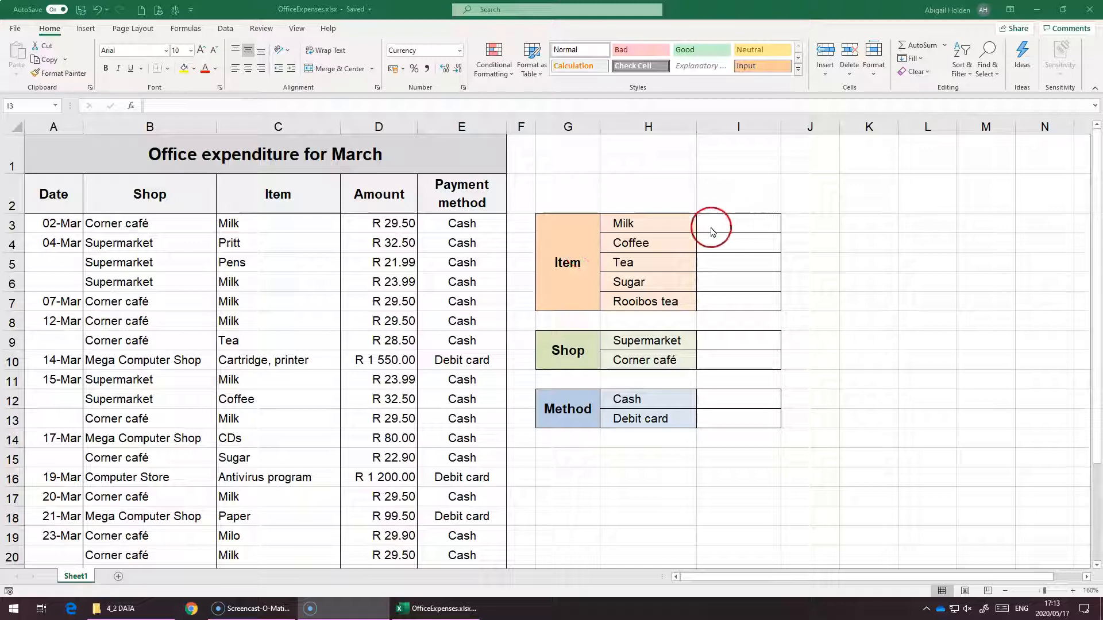
Review the expenditure list and the Item, Shop and Method summary table beside it
{"action": "left_click", "coordinate": [749, 223]}
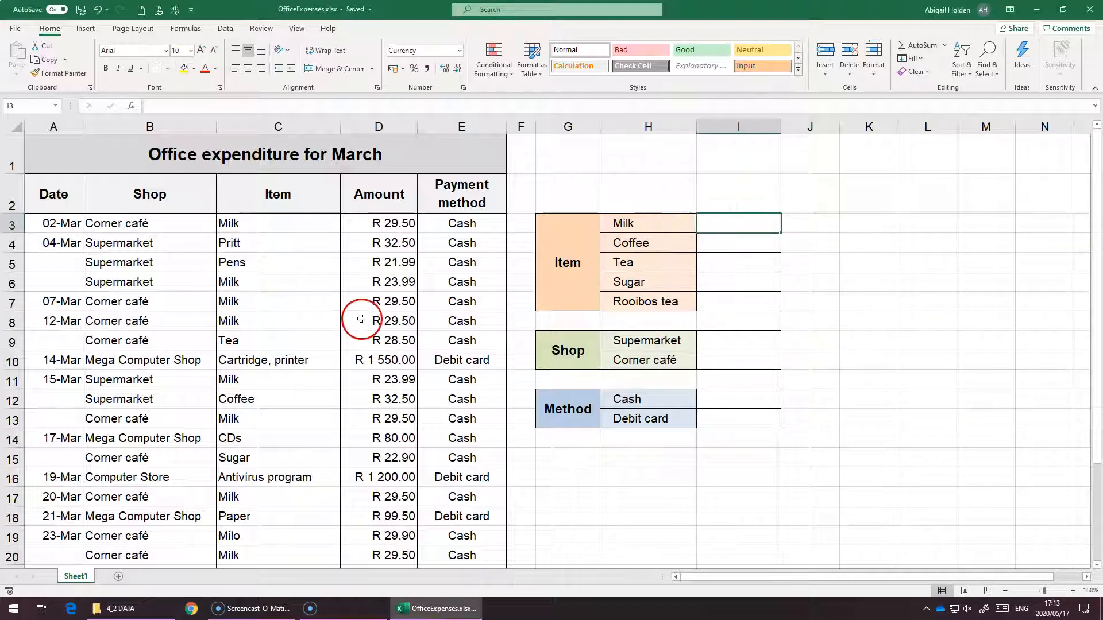
{"action": "scroll", "coordinate": [361, 319], "scroll_direction": "down", "scroll_amount": 3}
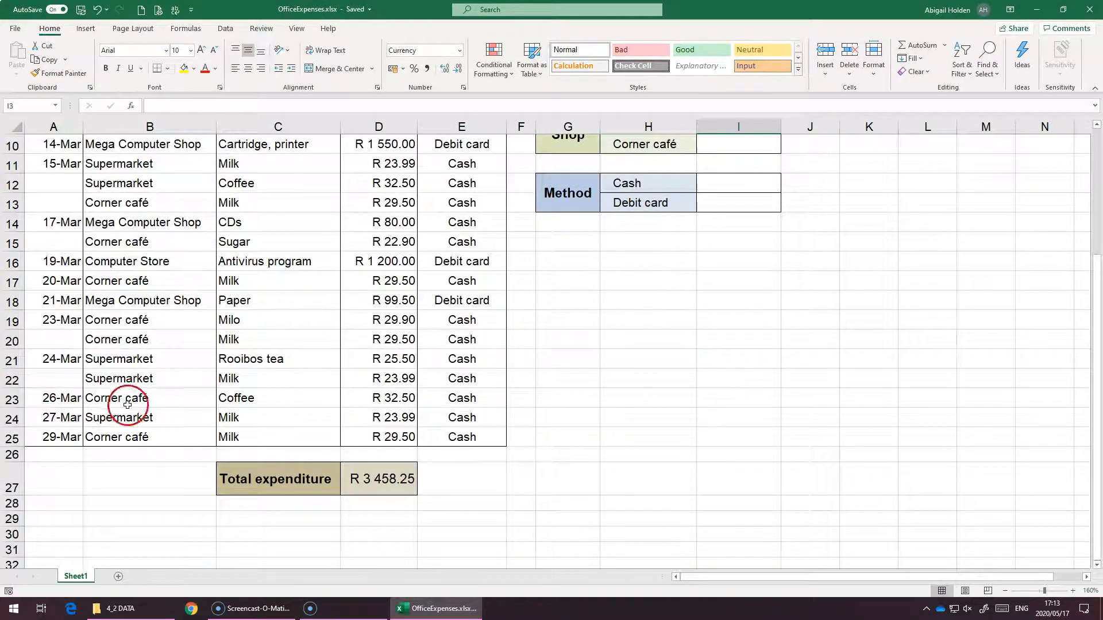
{"action": "scroll", "coordinate": [304, 401], "scroll_direction": "up", "scroll_amount": 3}
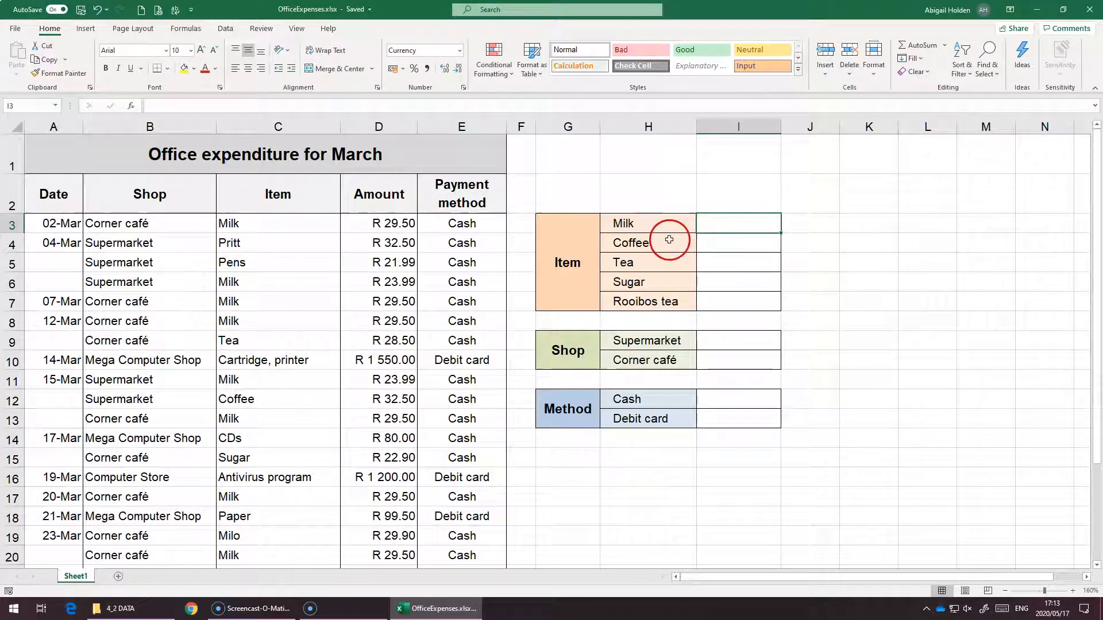
{"action": "left_click", "coordinate": [635, 227]}
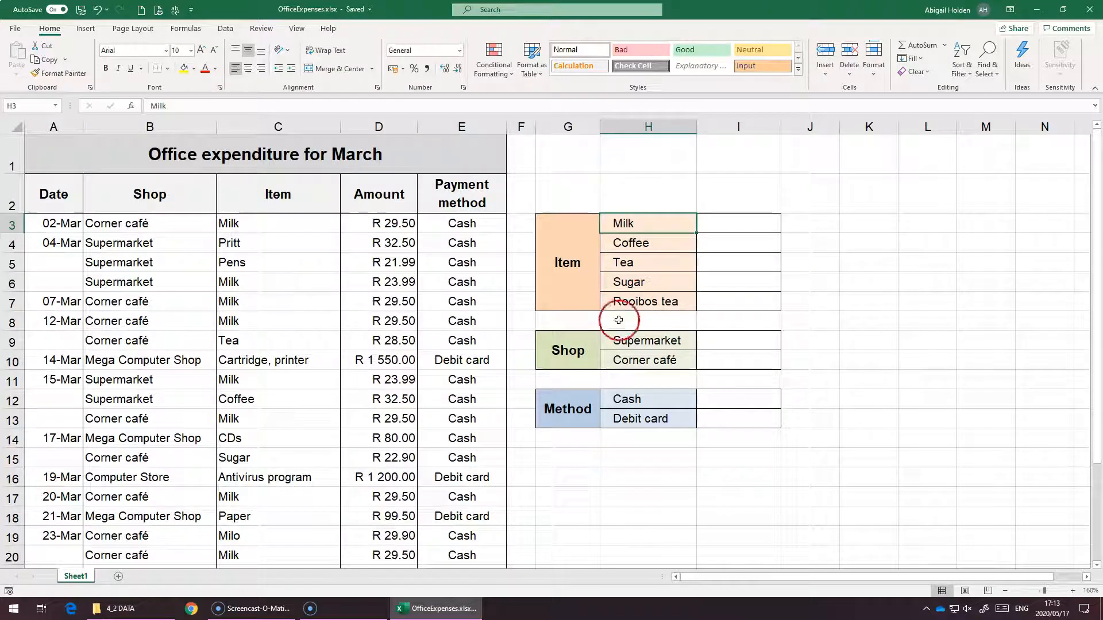
{"action": "left_click_drag", "start_coordinate": [643, 341], "coordinate": [639, 316]}
{"action": "left_click", "coordinate": [635, 362]}
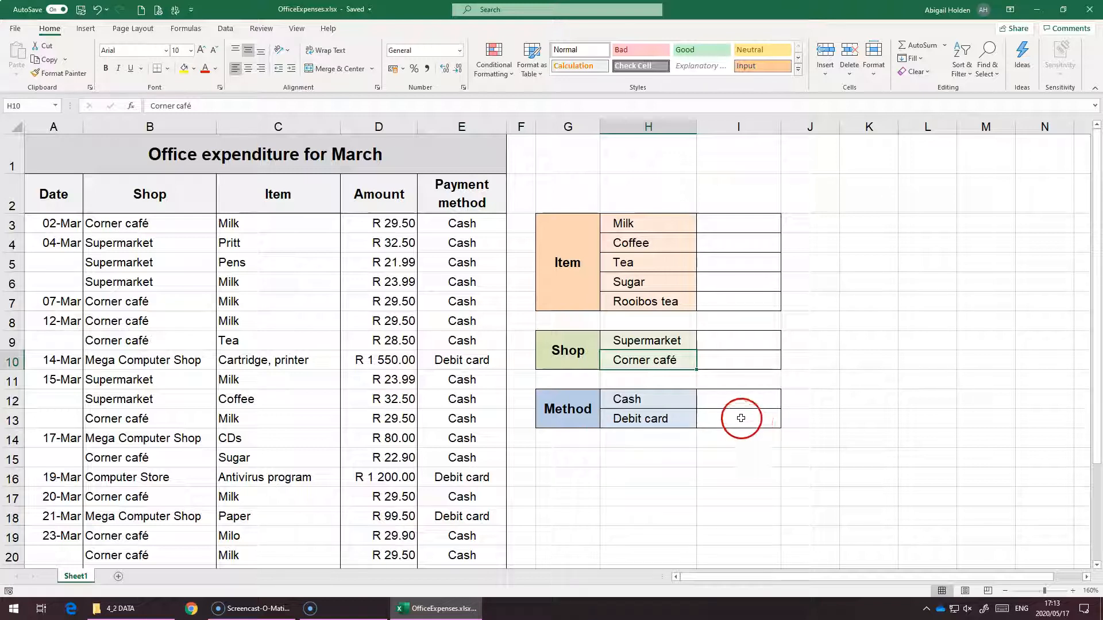
Start a SUMIF formula in the Milk total cell using the absolute range $C$3:$C$25
{"action": "left_click", "coordinate": [717, 218]}
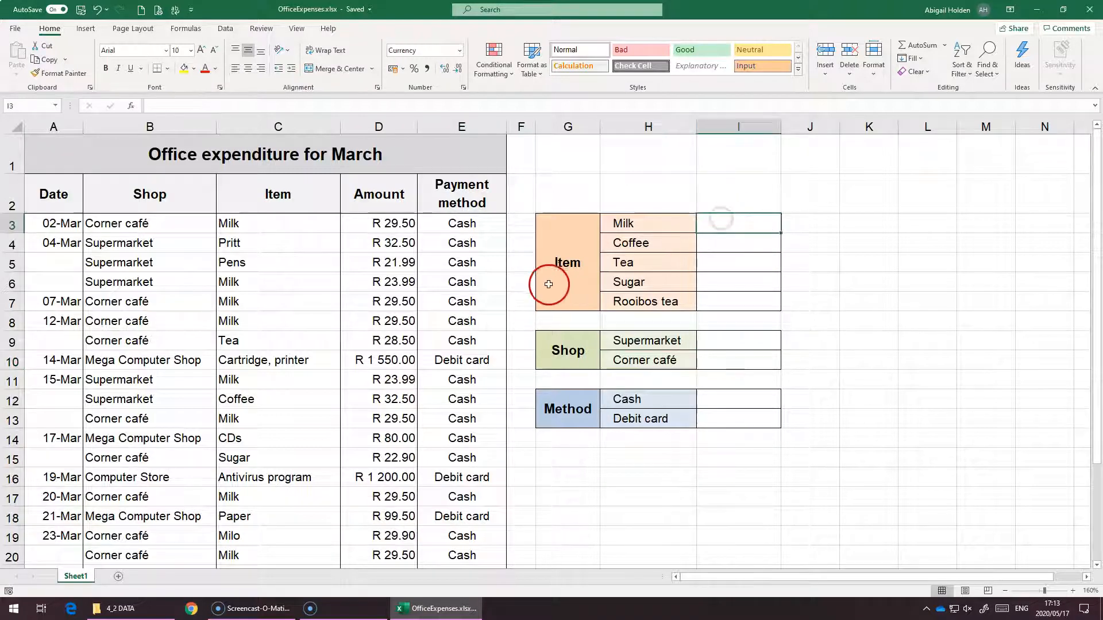
{"action": "type", "text": "="}
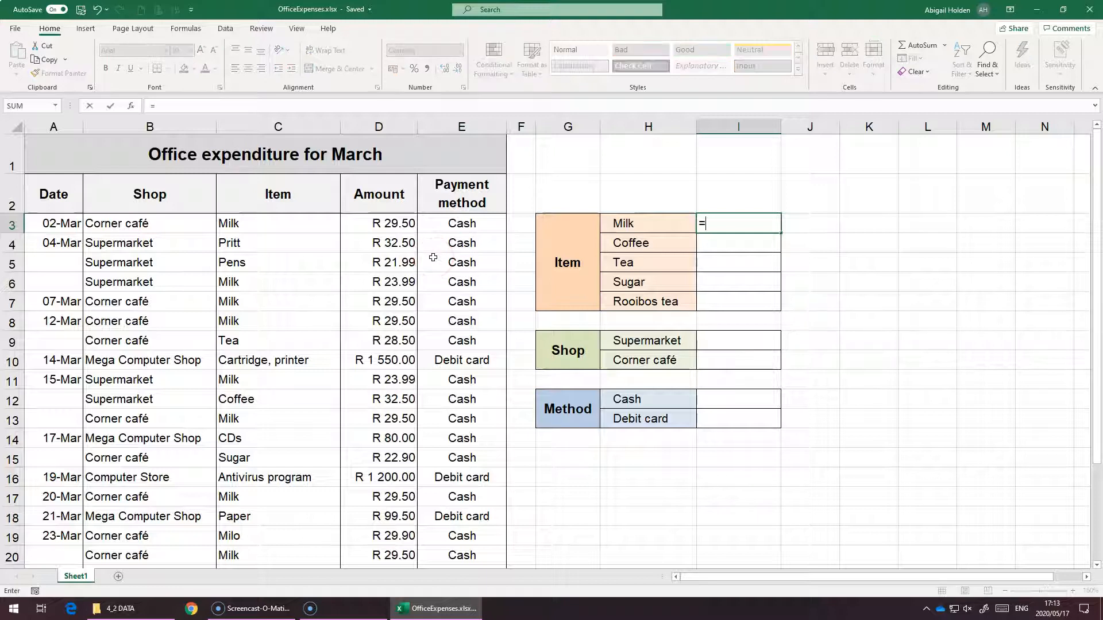
{"action": "type", "text": "sumif"}
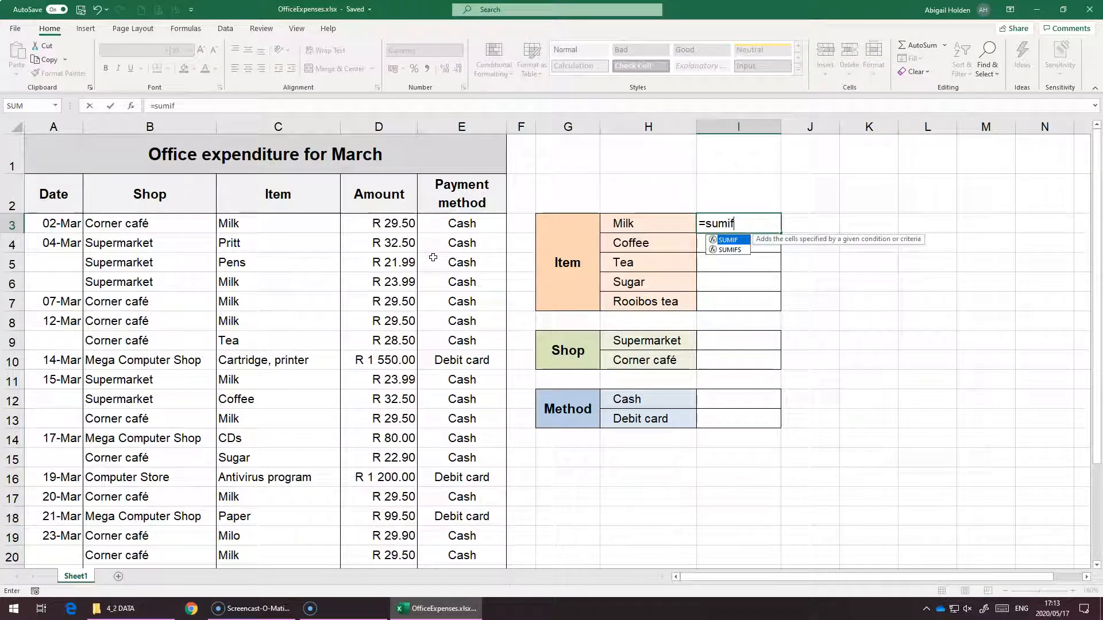
{"action": "key", "text": "Tab"}
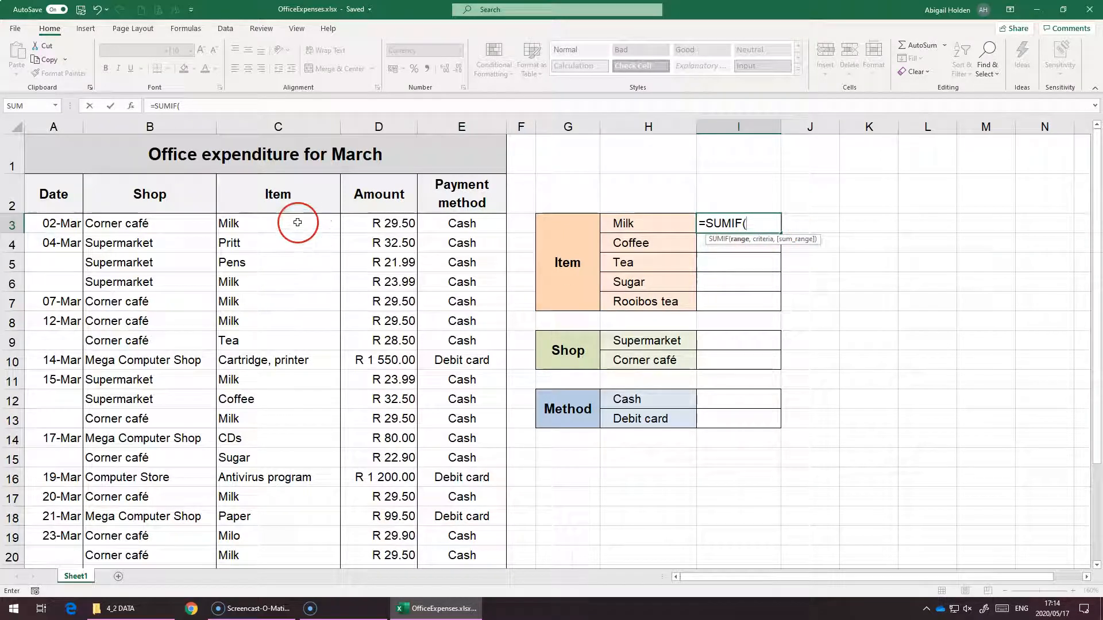
{"action": "left_click_drag", "start_coordinate": [298, 222], "coordinate": [262, 618]}
{"action": "scroll", "coordinate": [285, 441], "scroll_direction": "up", "scroll_amount": 2}
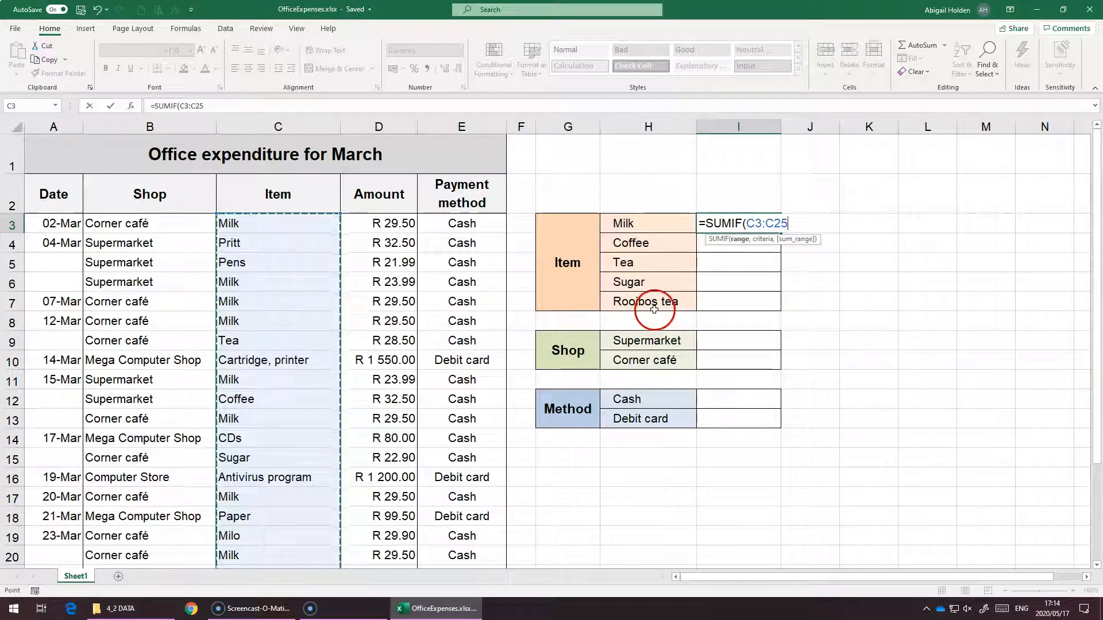
{"action": "key", "text": "F4"}
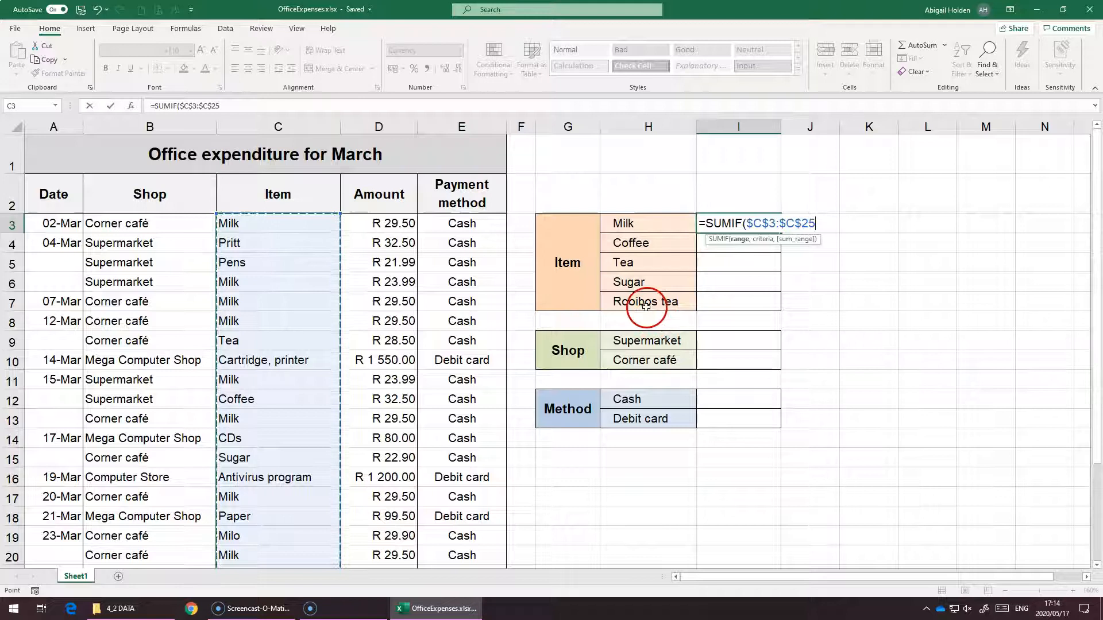
{"action": "type", "text": ","}
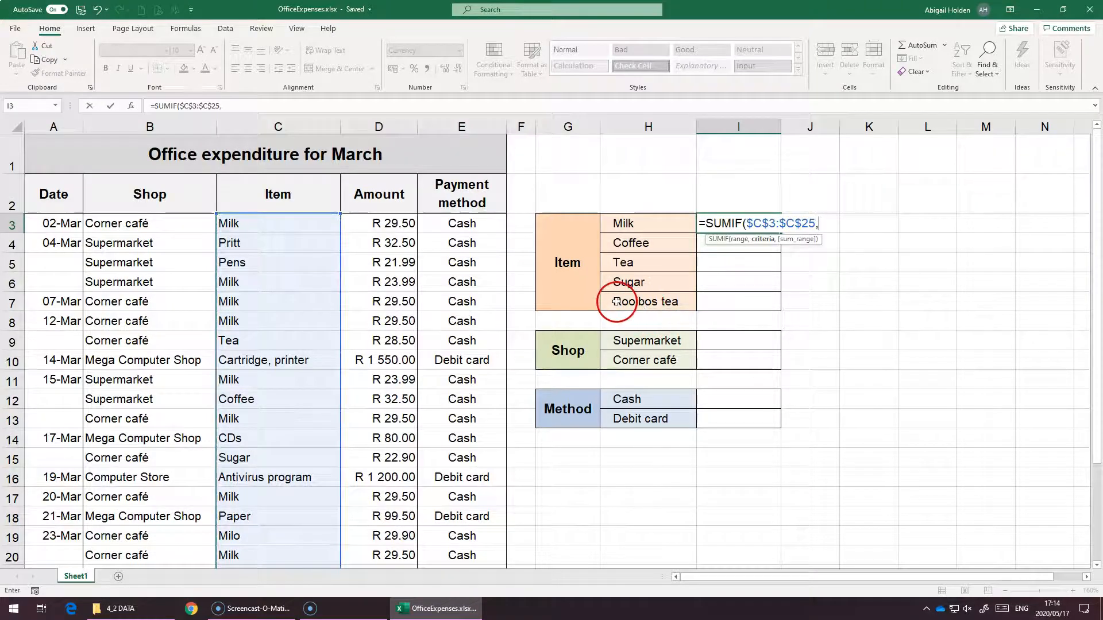
Complete the Milk formula with criterion H3 and absolute sum range $D$3:$D$25, and enter it
{"action": "left_click", "coordinate": [615, 223]}
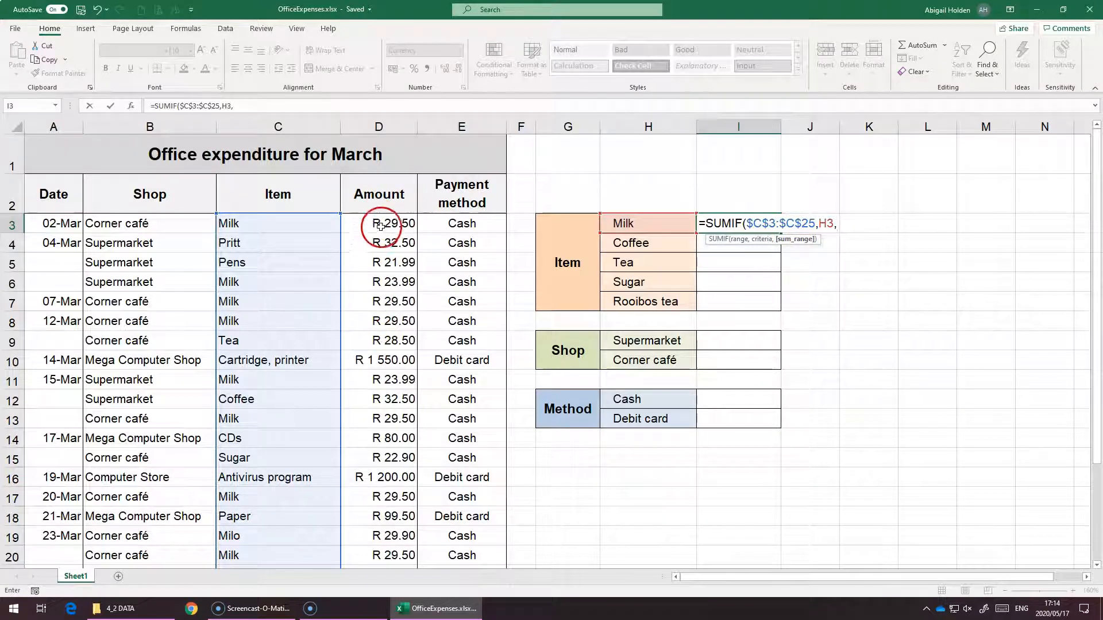
{"action": "left_click_drag", "start_coordinate": [382, 224], "coordinate": [382, 542]}
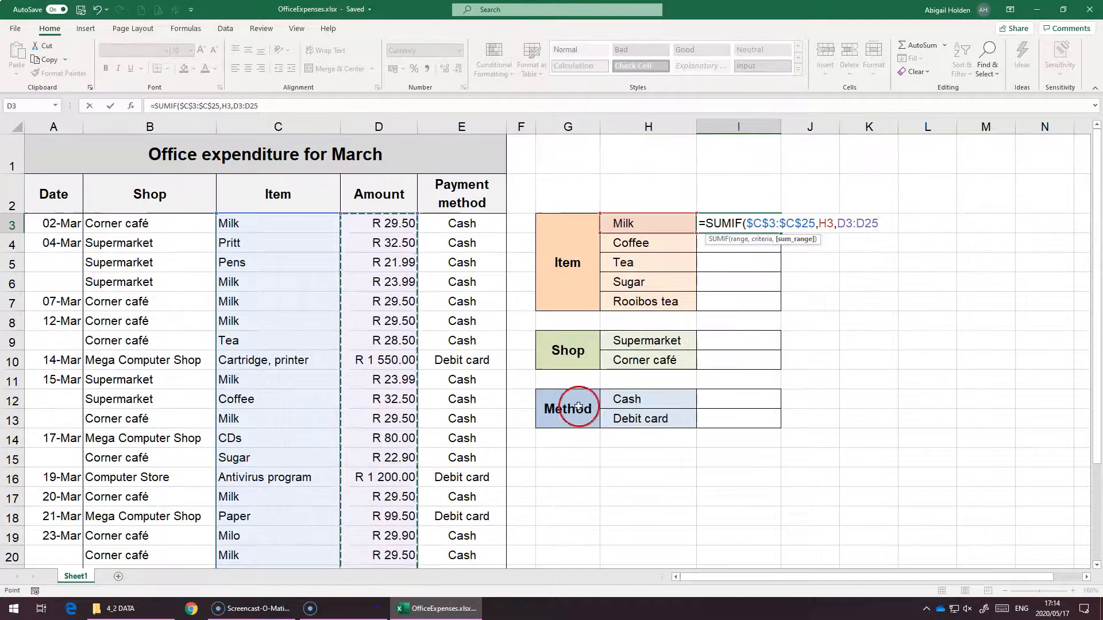
{"action": "key", "text": "F4"}
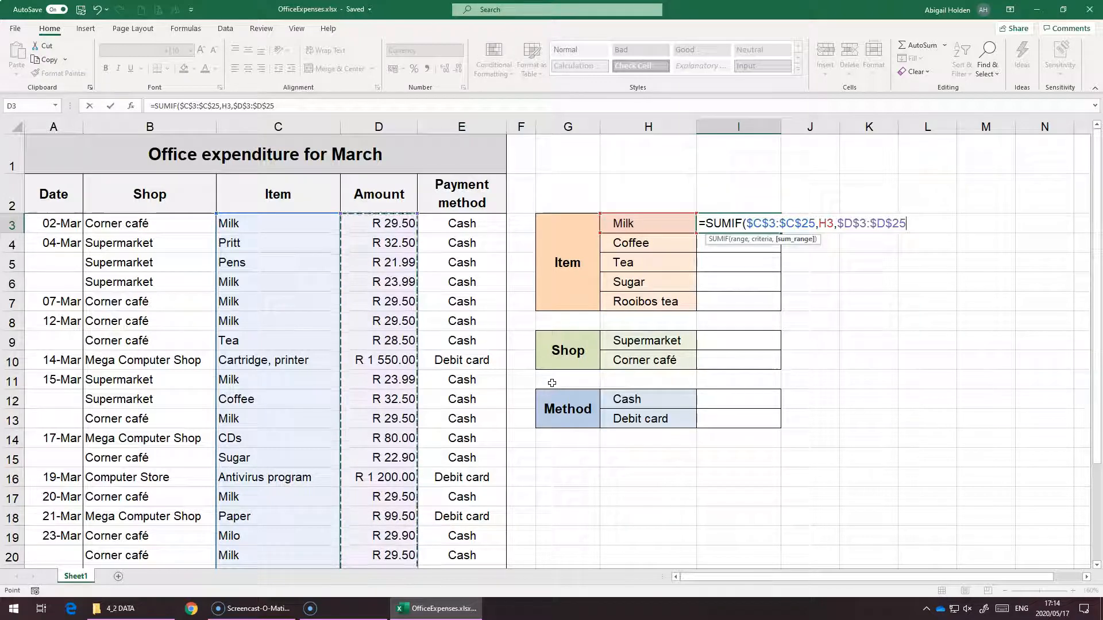
{"action": "type", "text": ")"}
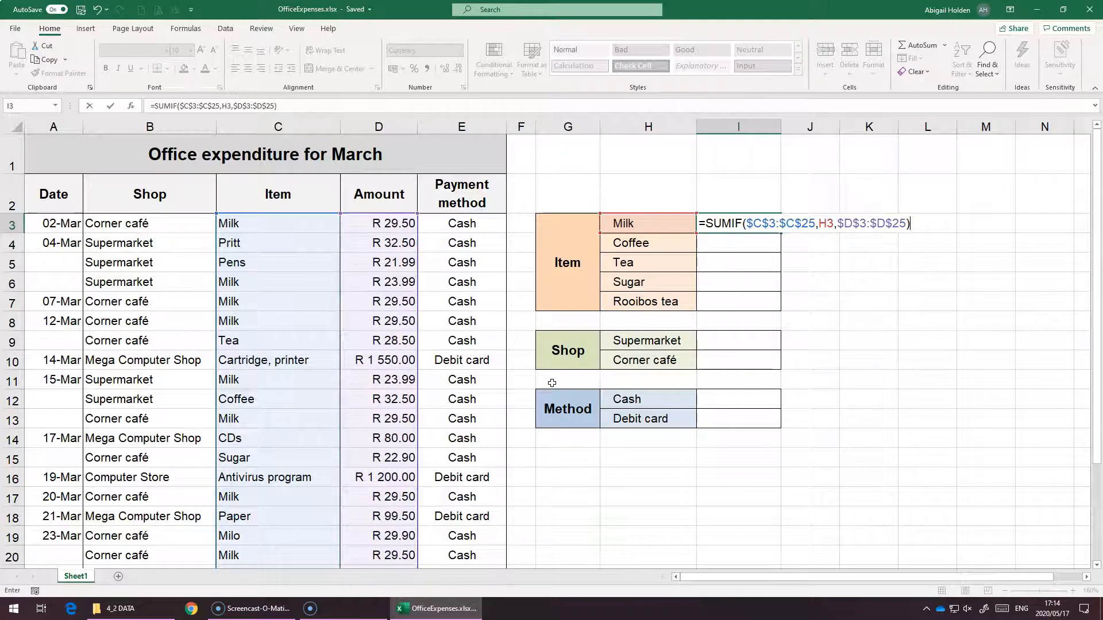
{"action": "key", "text": "Return"}
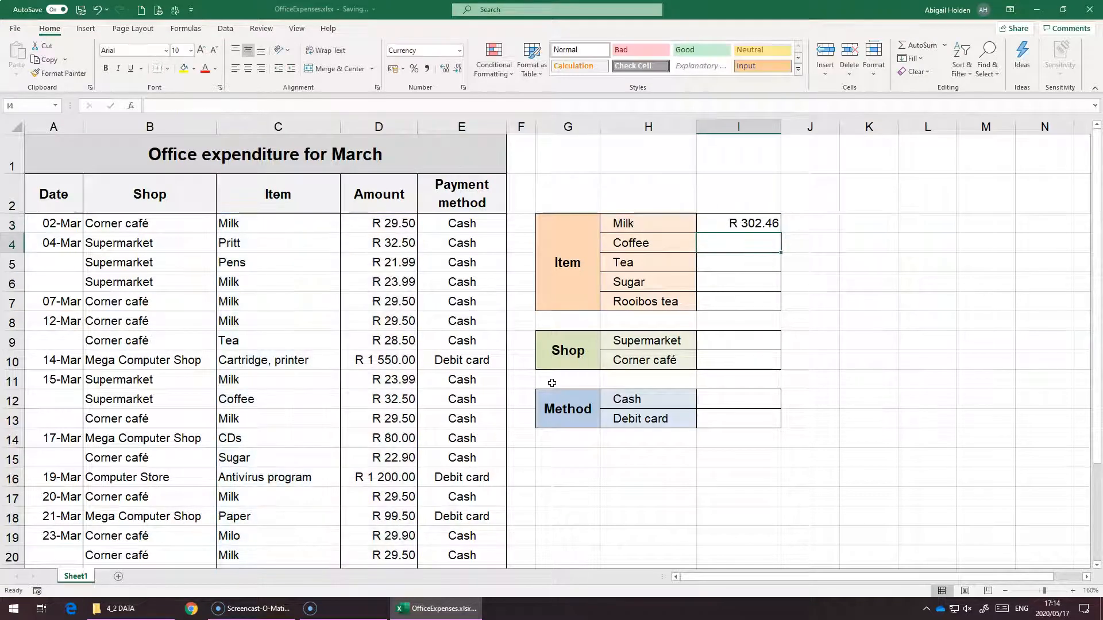
Fill the Milk SUMIF formula down through the Rooibos tea total cell
{"action": "left_click", "coordinate": [749, 221]}
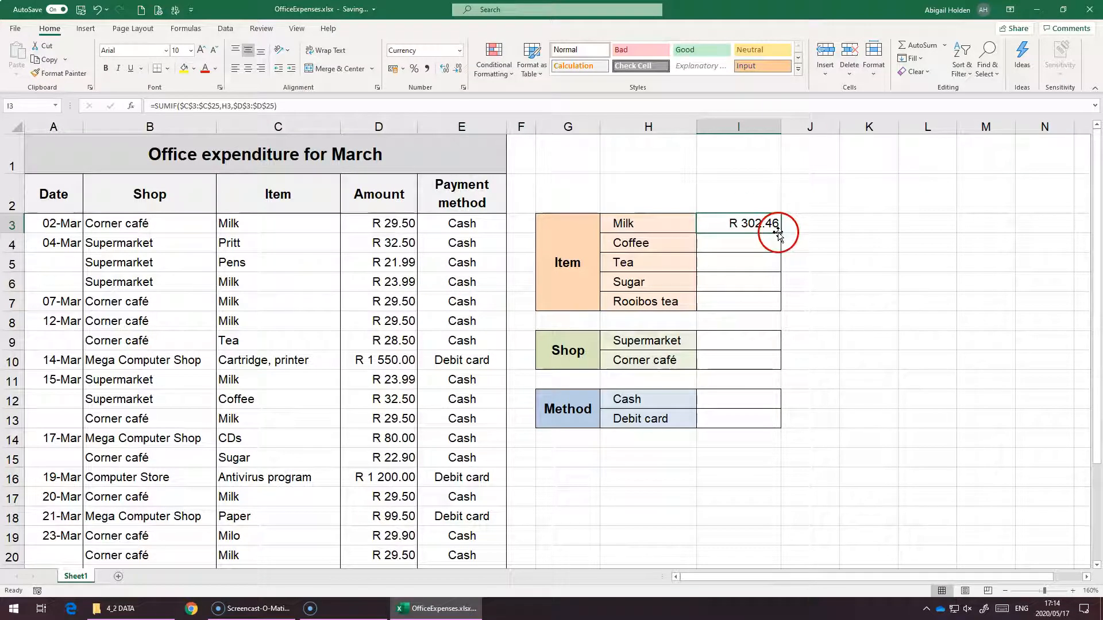
{"action": "left_click_drag", "start_coordinate": [781, 234], "coordinate": [779, 309]}
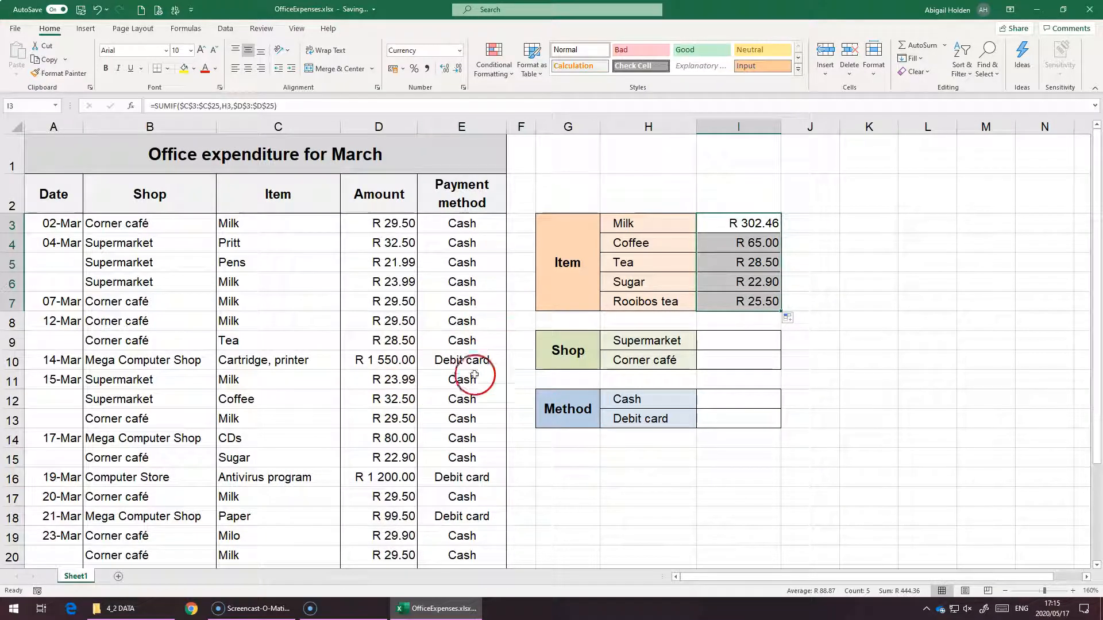
Open the copied formula in the Coffee total cell to check its references
{"action": "left_click", "coordinate": [767, 242]}
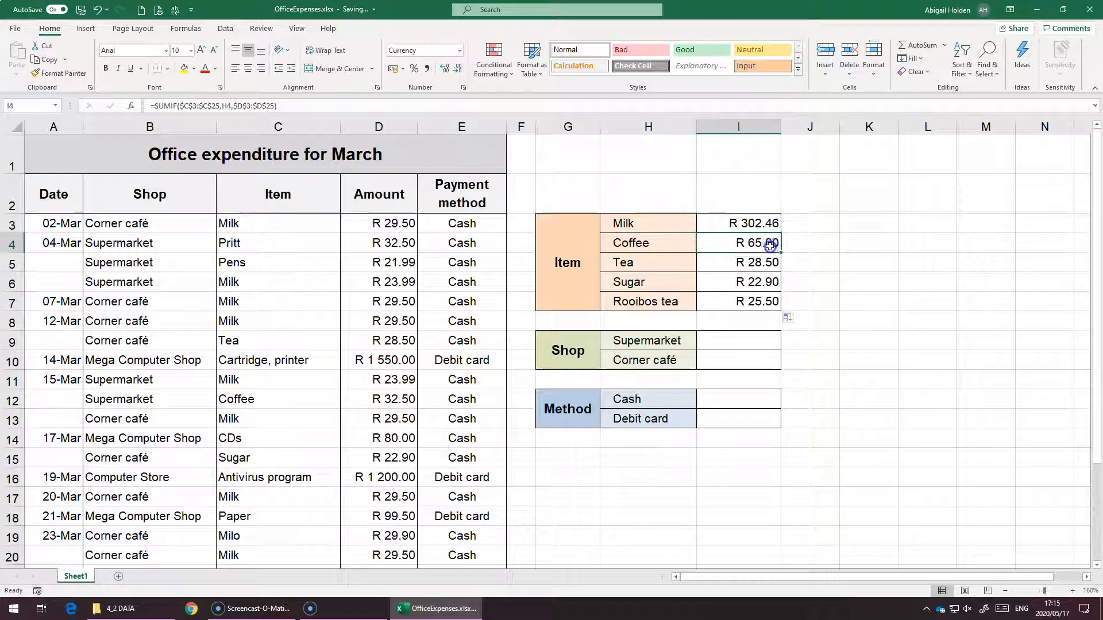
{"action": "double_click", "coordinate": [726, 245]}
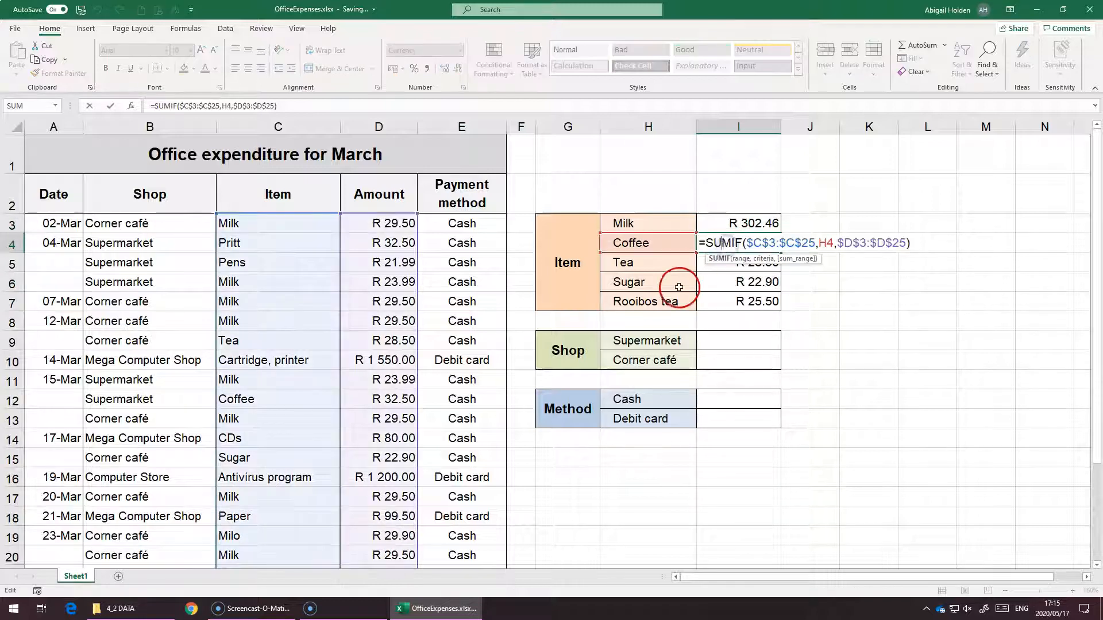
{"action": "left_click", "coordinate": [741, 246]}
{"action": "left_click", "coordinate": [813, 242]}
{"action": "left_click", "coordinate": [863, 238]}
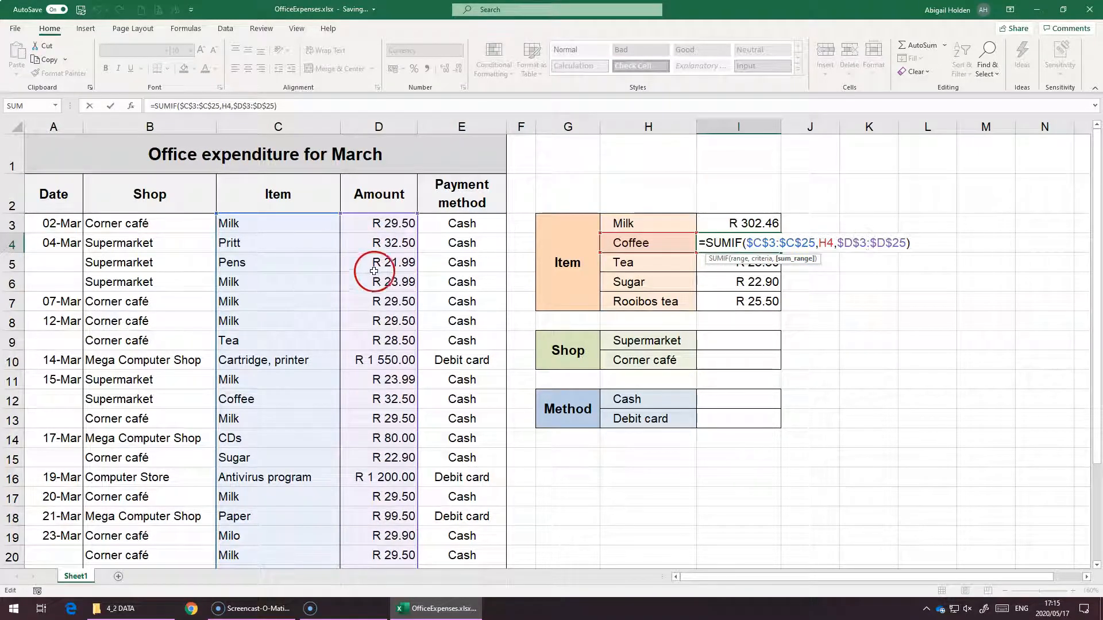
{"action": "key", "text": "Return"}
Start a SUMIF formula in the Supermarket total cell using the absolute range $B$3:$B$25
{"action": "left_click", "coordinate": [702, 341]}
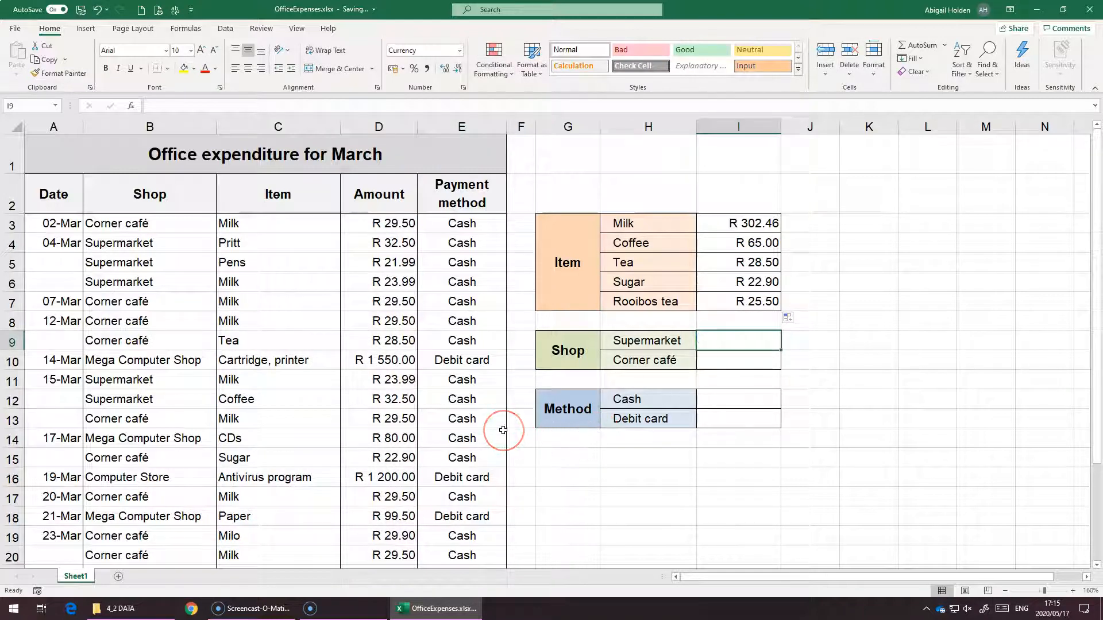
{"action": "type", "text": "=sumi"}
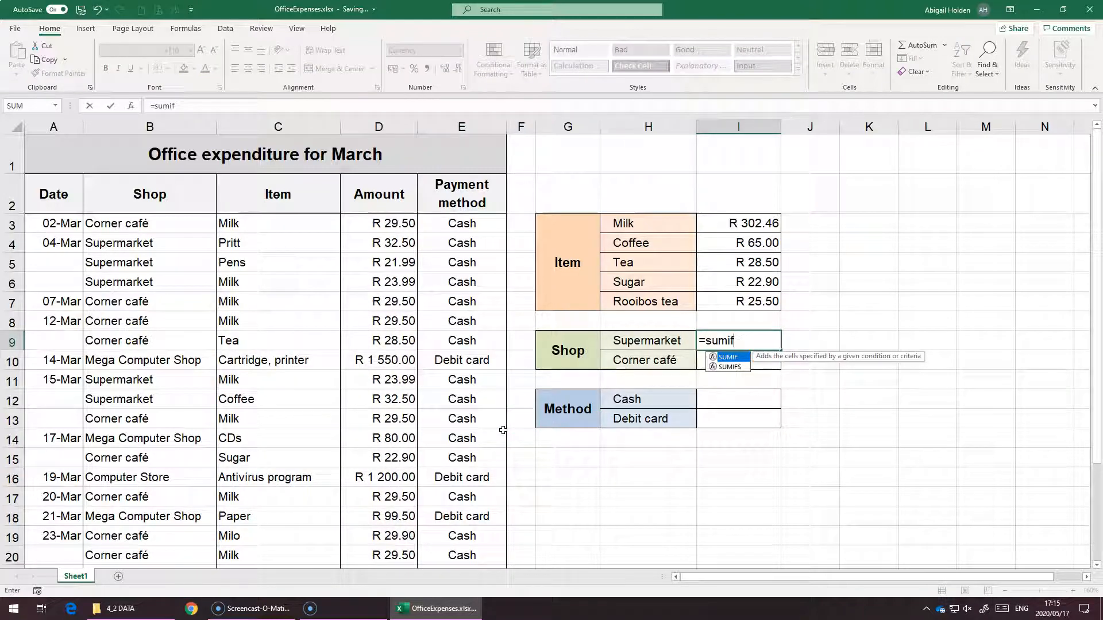
{"action": "type", "text": "f"}
{"action": "key", "text": "Tab"}
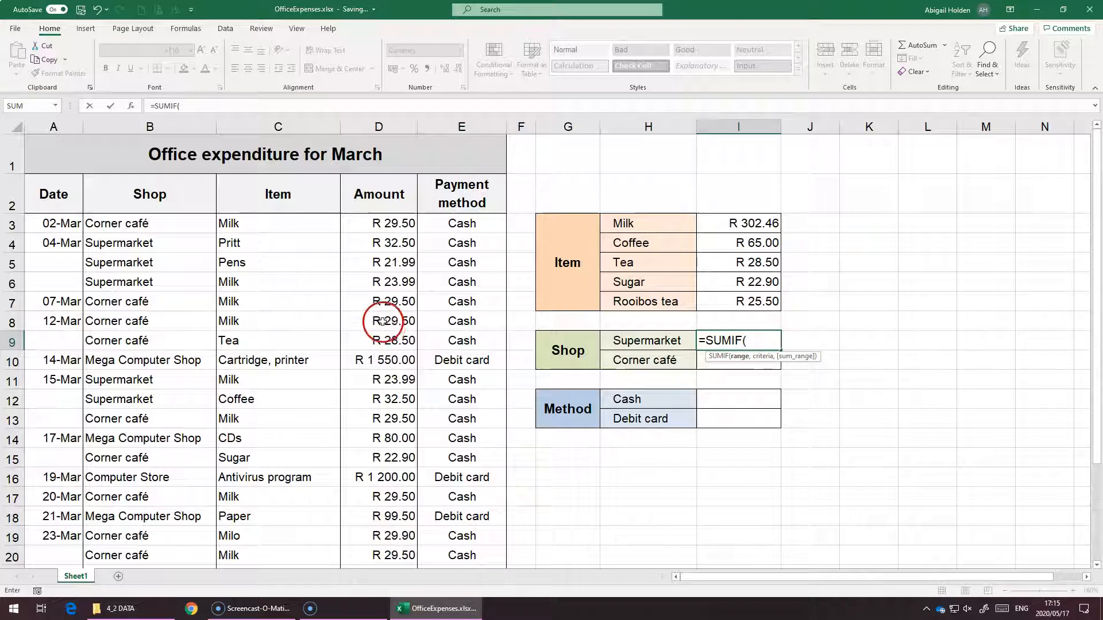
{"action": "left_click_drag", "start_coordinate": [154, 225], "coordinate": [153, 533]}
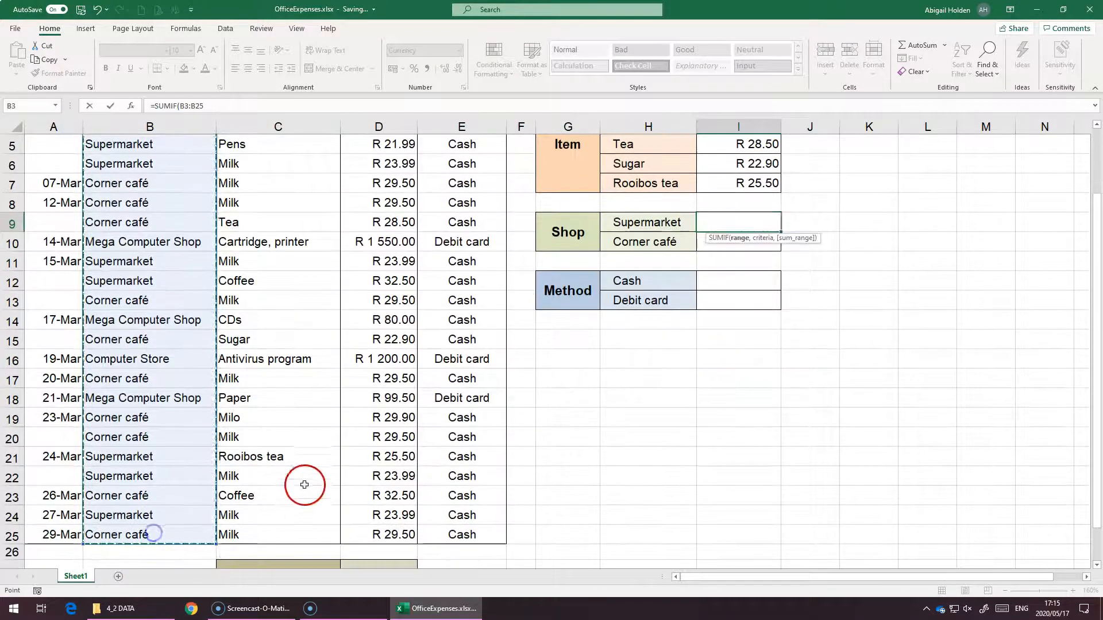
{"action": "scroll", "coordinate": [304, 486], "scroll_direction": "up", "scroll_amount": 2}
{"action": "key", "text": "F4"}
{"action": "type", "text": ","}
Complete the Supermarket formula with criterion H9 and absolute sum range $D$3:$D$25, and enter it
{"action": "left_click", "coordinate": [652, 341]}
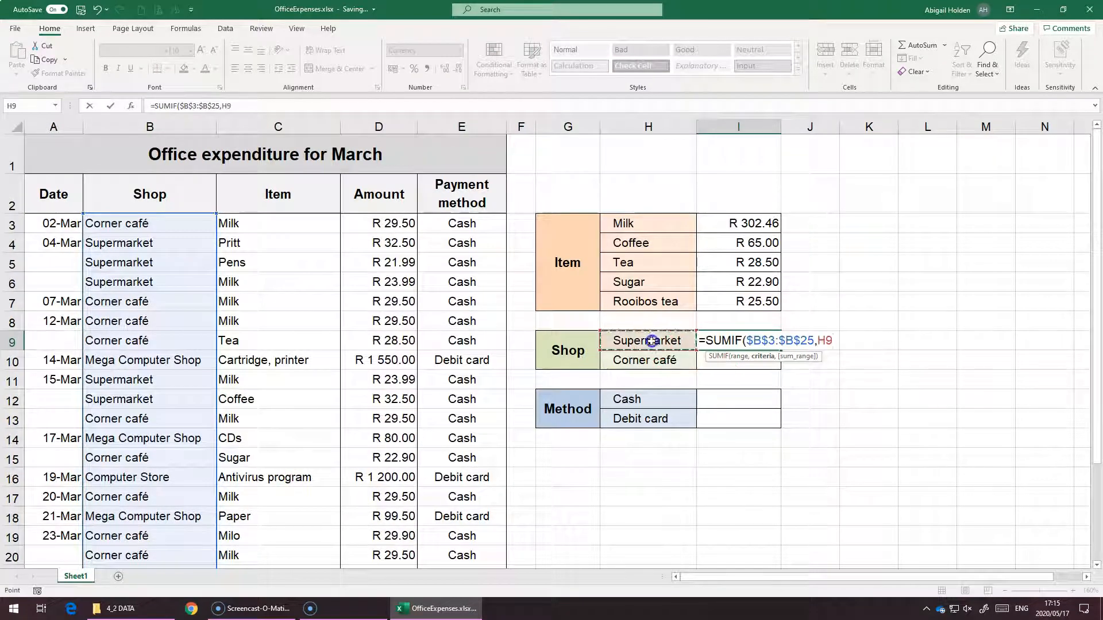
{"action": "type", "text": ","}
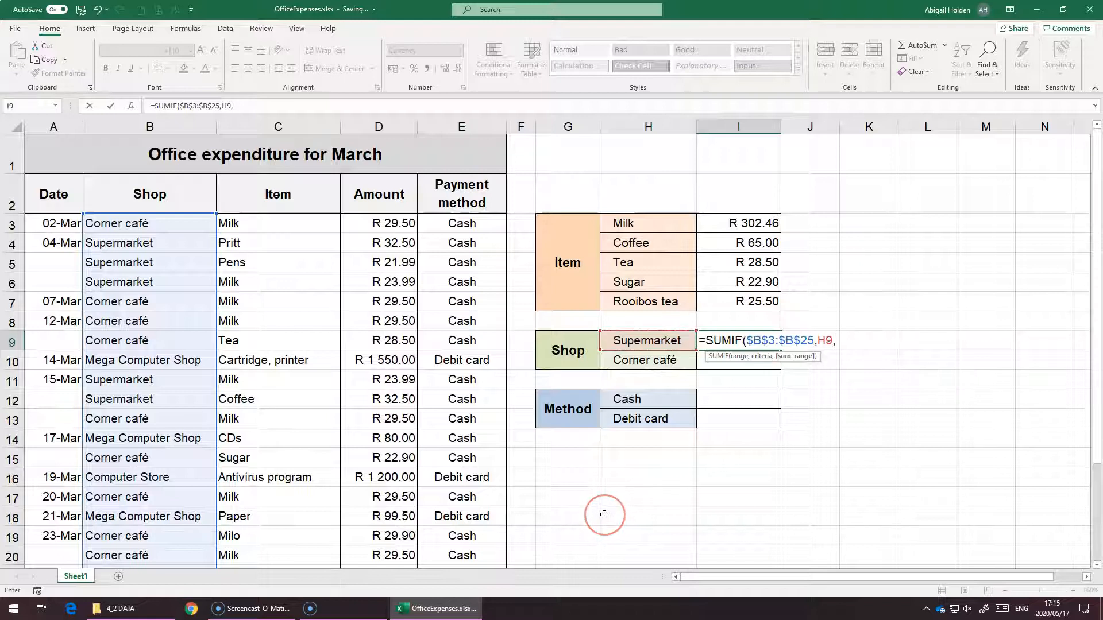
{"action": "left_click_drag", "start_coordinate": [386, 223], "coordinate": [372, 529]}
{"action": "scroll", "coordinate": [488, 454], "scroll_direction": "up", "scroll_amount": 2}
{"action": "key", "text": "F4"}
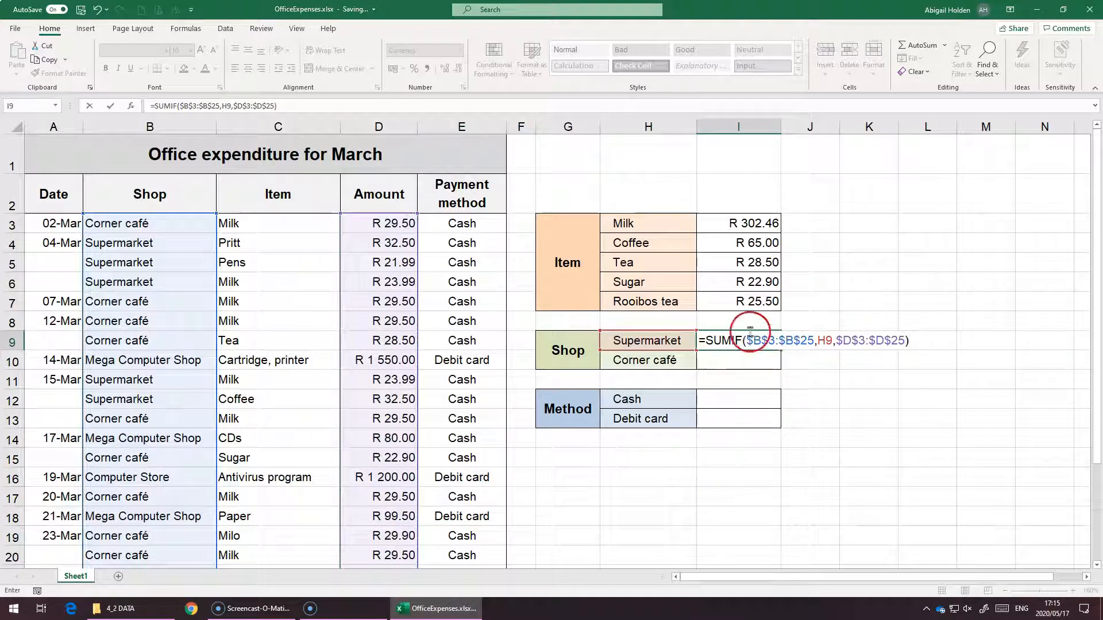
{"action": "key", "text": "Return"}
Fill the Supermarket formula down to the Corner café total cell and open it to check
{"action": "left_click", "coordinate": [769, 338]}
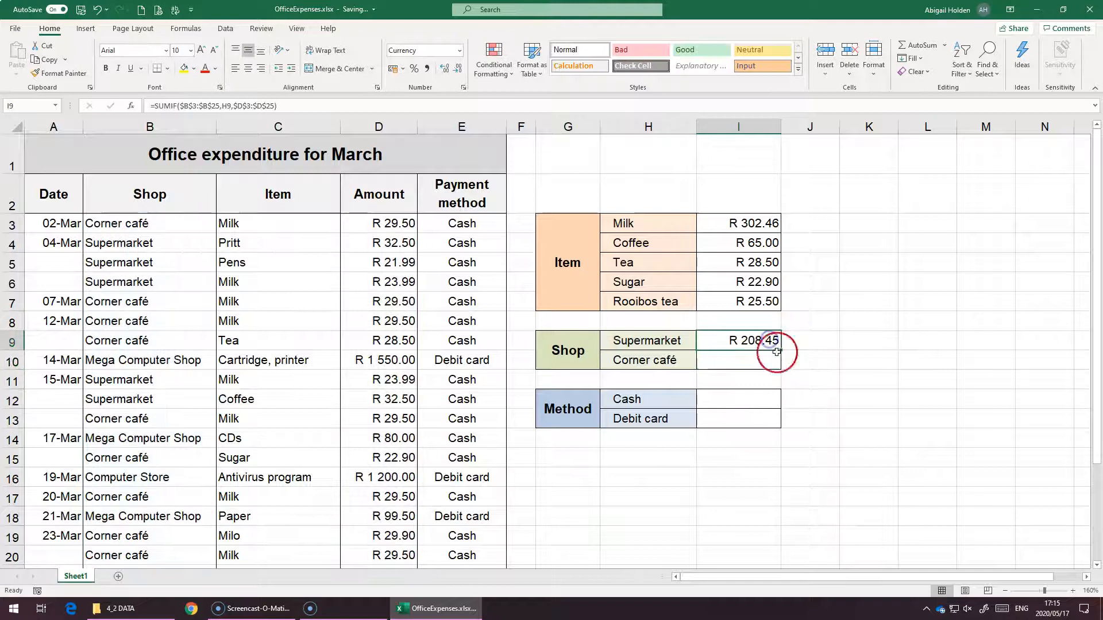
{"action": "left_click_drag", "start_coordinate": [779, 350], "coordinate": [775, 385]}
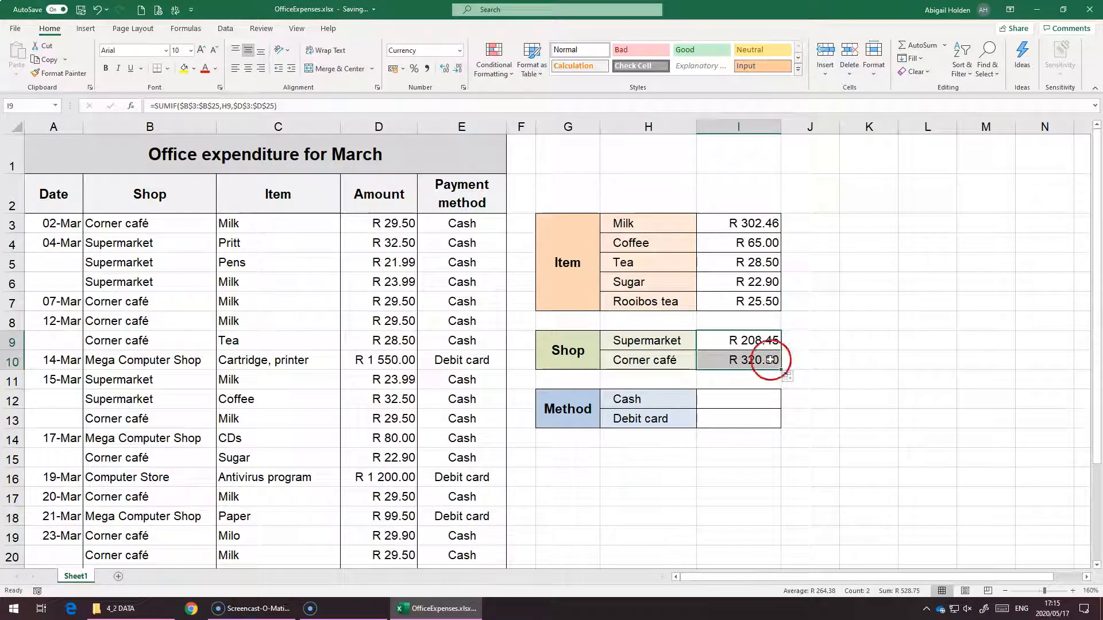
{"action": "double_click", "coordinate": [771, 361]}
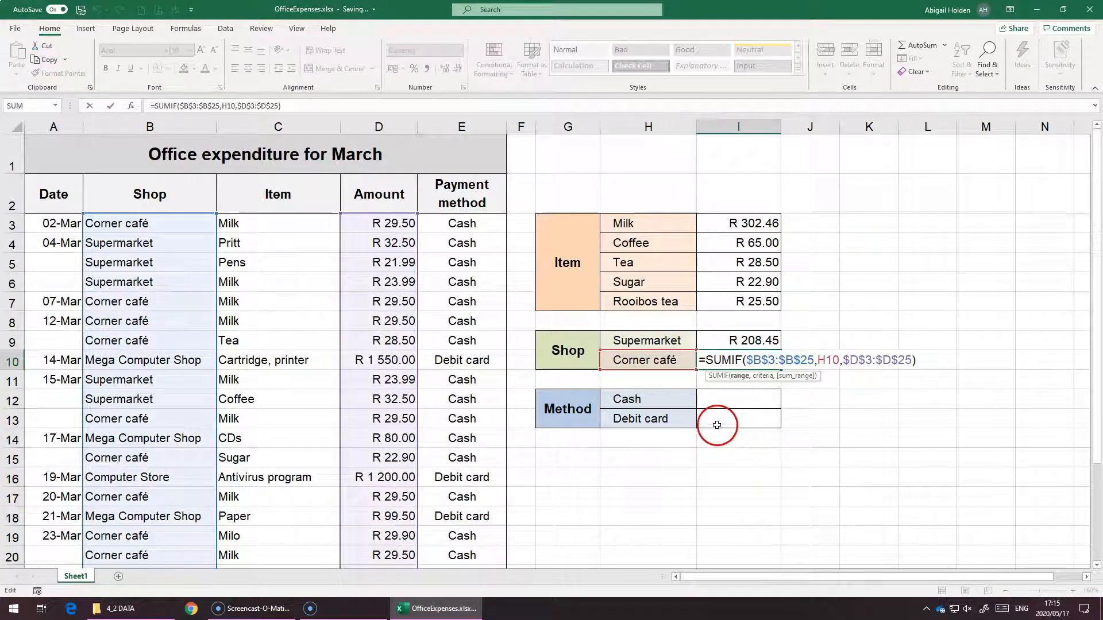
Start a SUMIF formula in the Cash total cell using the absolute range $E$3:$E$25
{"action": "left_click", "coordinate": [703, 408]}
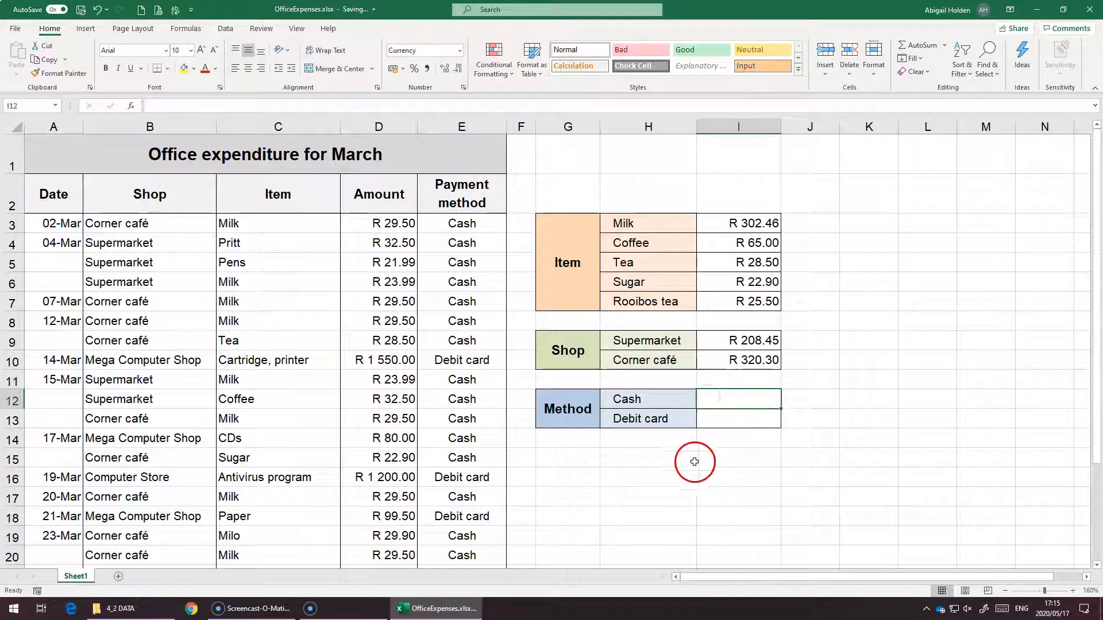
{"action": "type", "text": "=sum"}
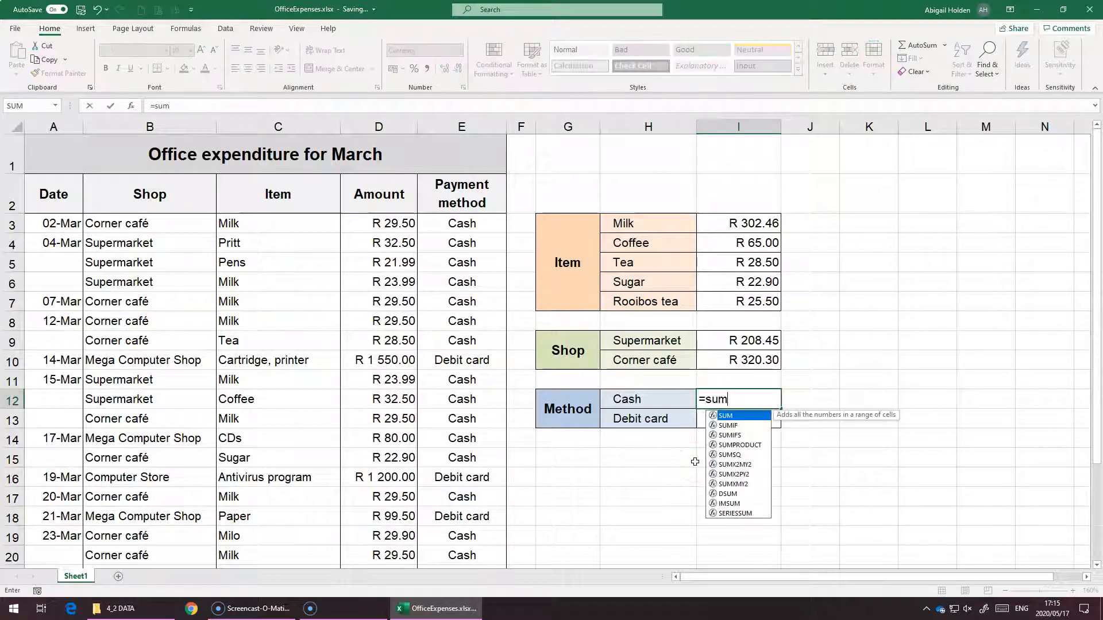
{"action": "type", "text": "if("}
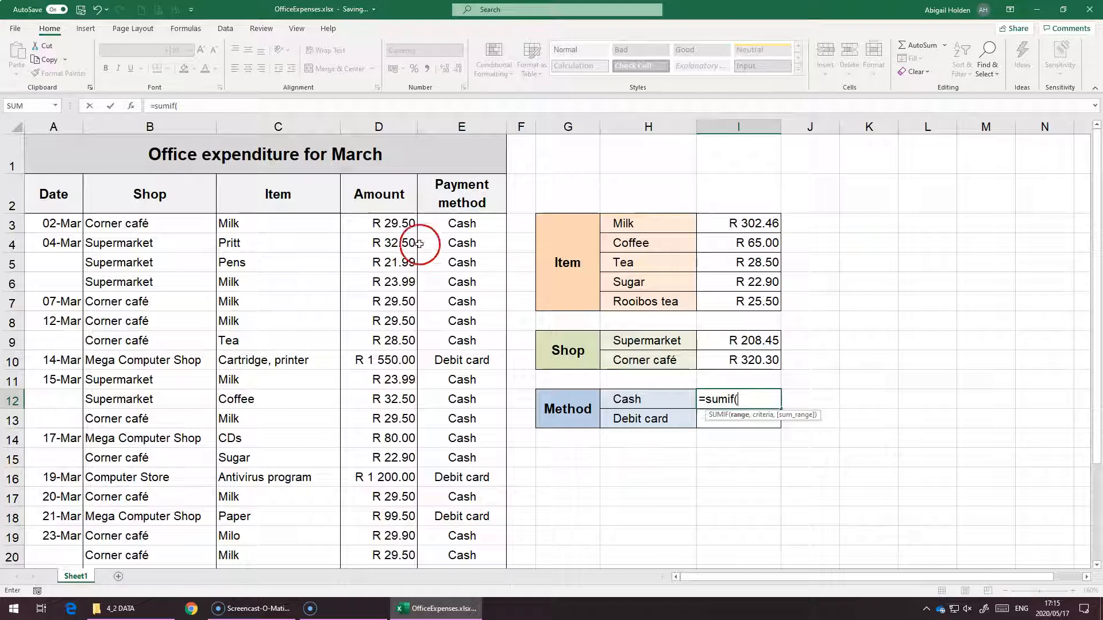
{"action": "left_click_drag", "start_coordinate": [438, 224], "coordinate": [449, 531]}
{"action": "scroll", "coordinate": [533, 460], "scroll_direction": "up", "scroll_amount": 2}
{"action": "key", "text": "F4"}
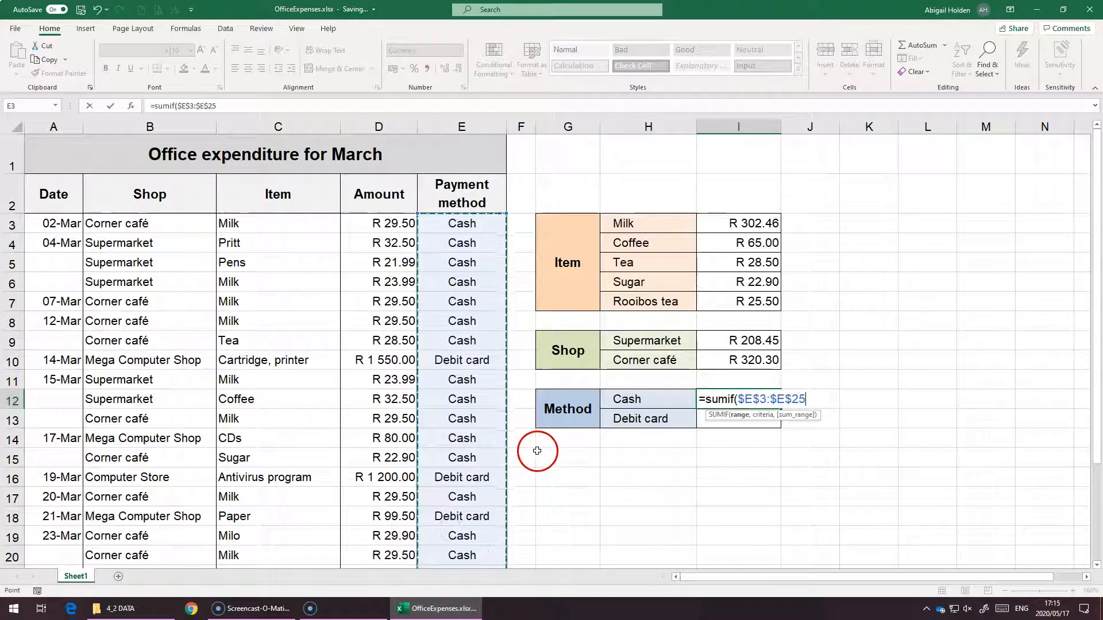
Complete the Cash formula with criterion H12 and absolute sum range $D$3:$D$25, and enter it
{"action": "type", "text": ","}
{"action": "left_click", "coordinate": [635, 399]}
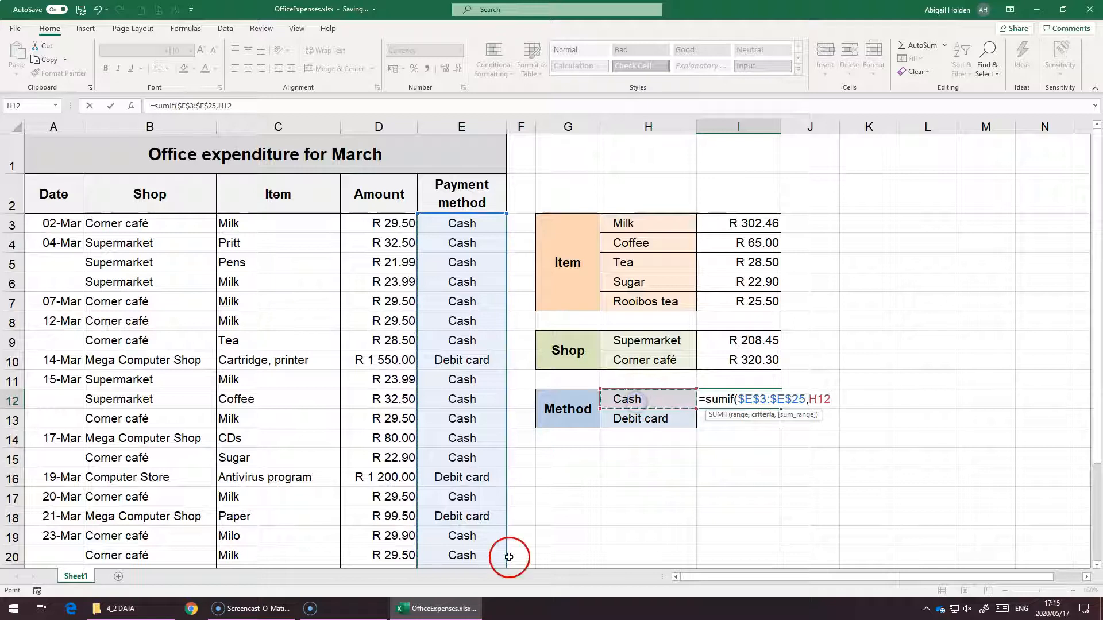
{"action": "type", "text": ","}
{"action": "left_click", "coordinate": [394, 224]}
{"action": "left_click_drag", "start_coordinate": [394, 254], "coordinate": [386, 533]}
{"action": "key", "text": "F4"}
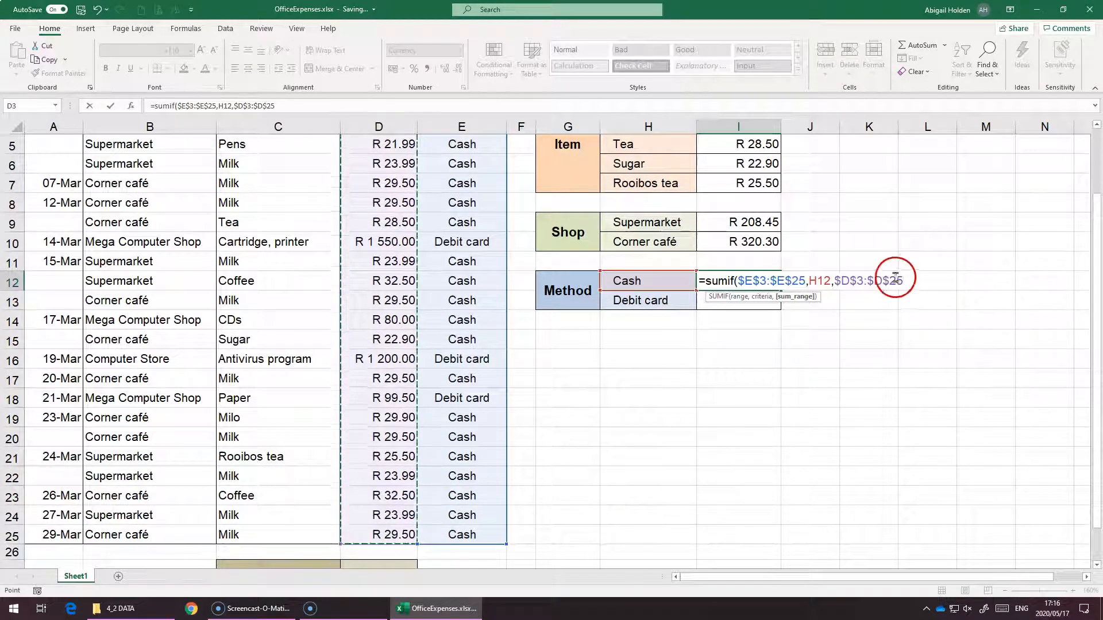
{"action": "type", "text": ")"}
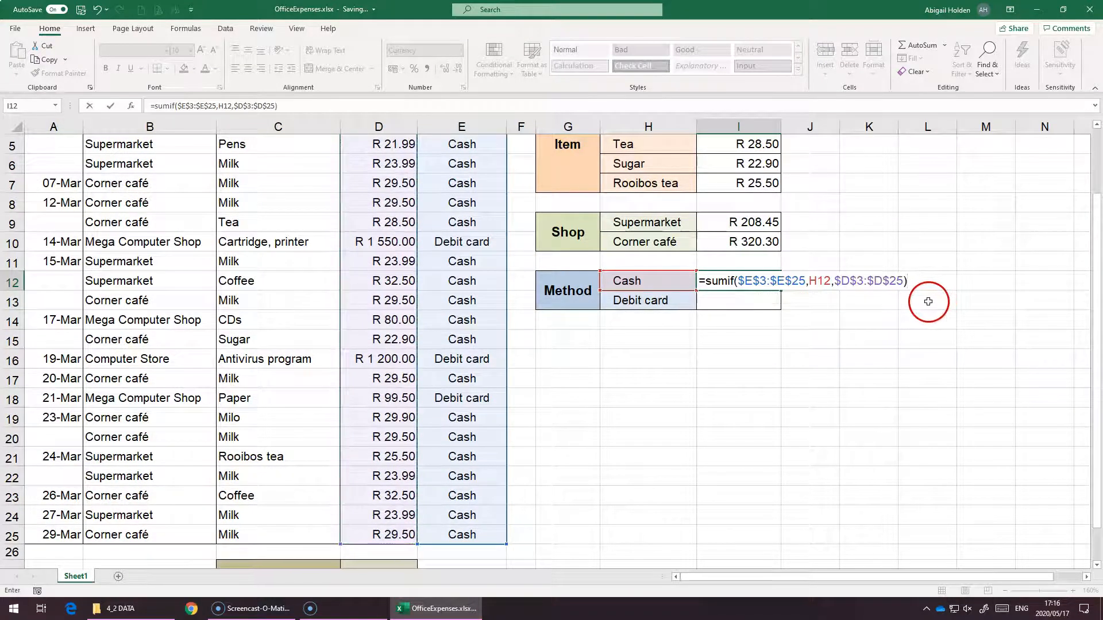
{"action": "key", "text": "ctrl+Return"}
Fill the Cash formula down to the Debit card total cell and open it to check its references
{"action": "left_click_drag", "start_coordinate": [779, 289], "coordinate": [779, 305]}
{"action": "double_click", "coordinate": [761, 300]}
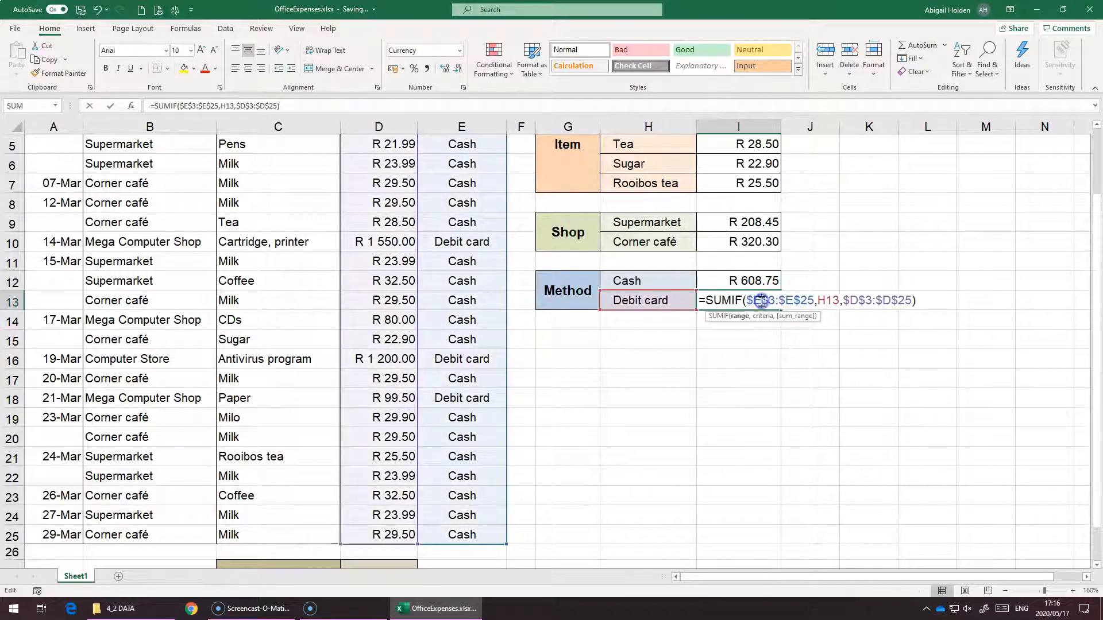
{"action": "scroll", "coordinate": [619, 394], "scroll_direction": "up", "scroll_amount": 2}
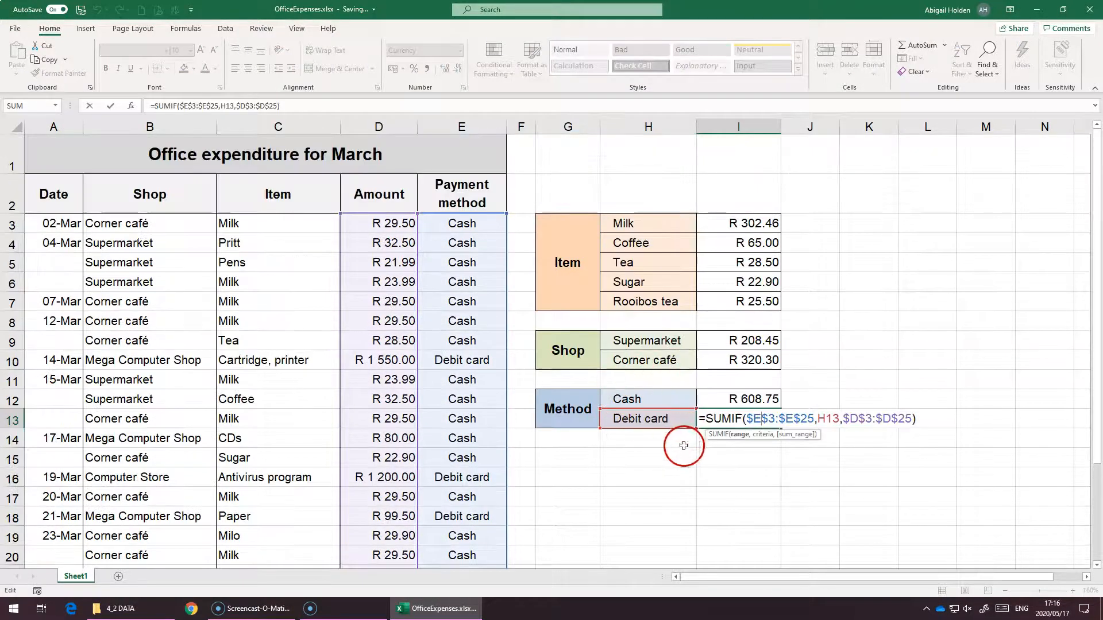
{"action": "key", "text": "Return"}
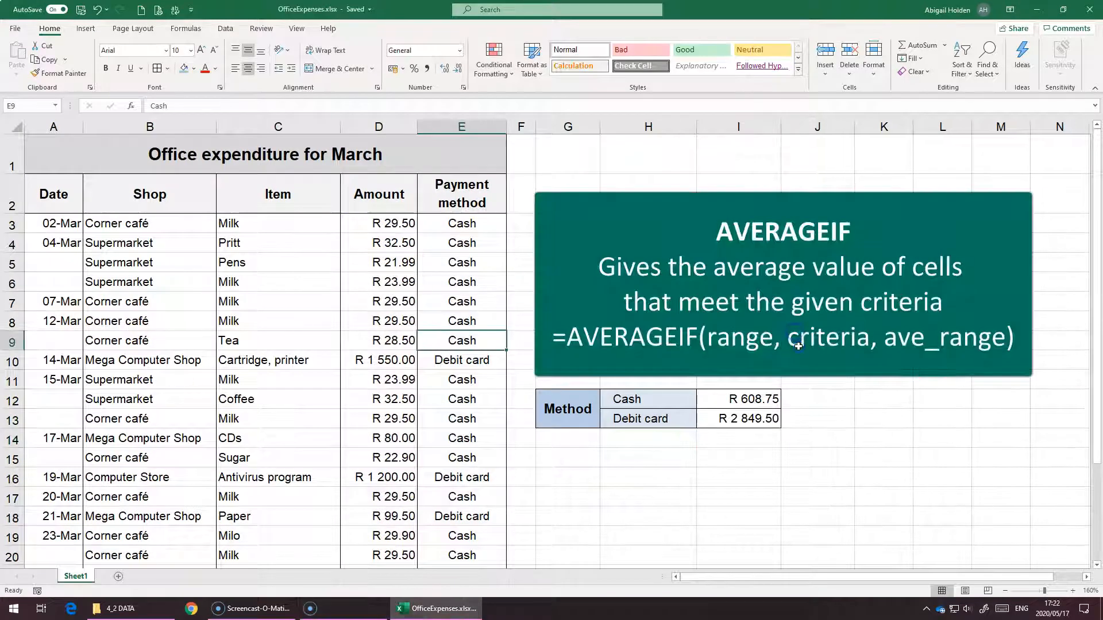
Start an AVERAGEIF formula in the Supermarket average cell using the absolute range $B$3:$B$25
{"action": "left_click", "coordinate": [797, 343]}
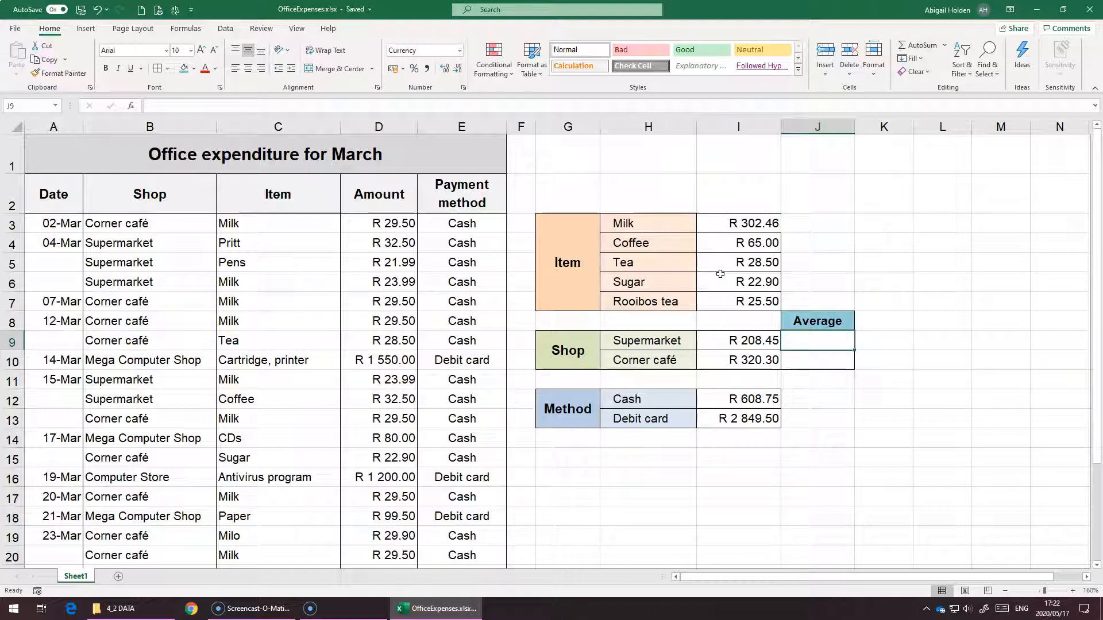
{"action": "left_click", "coordinate": [644, 340]}
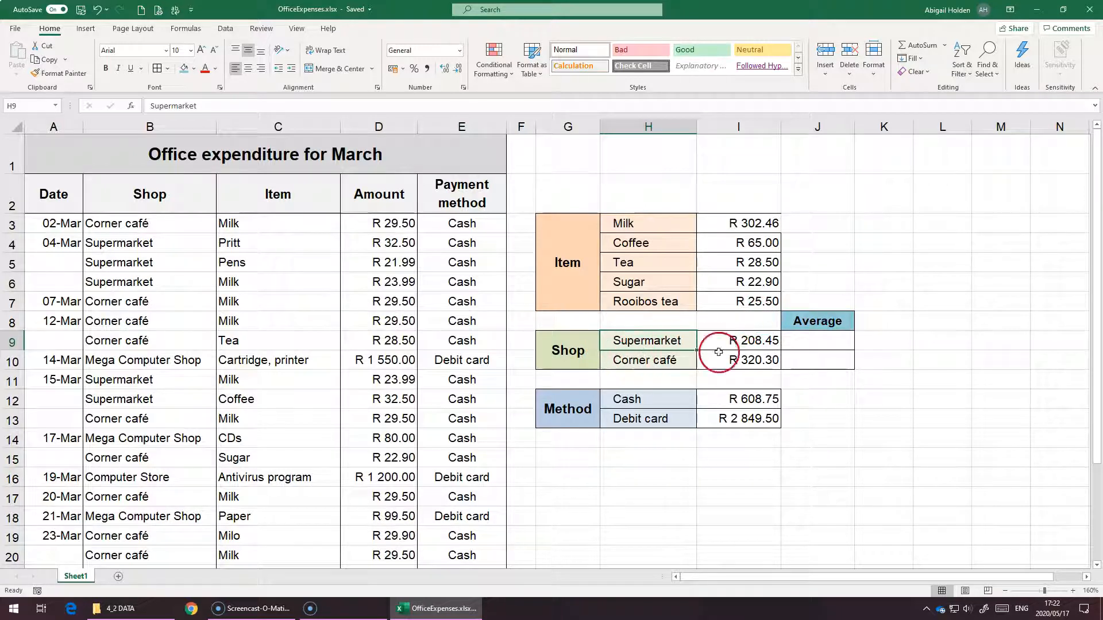
{"action": "left_click", "coordinate": [843, 341]}
{"action": "type", "text": "="}
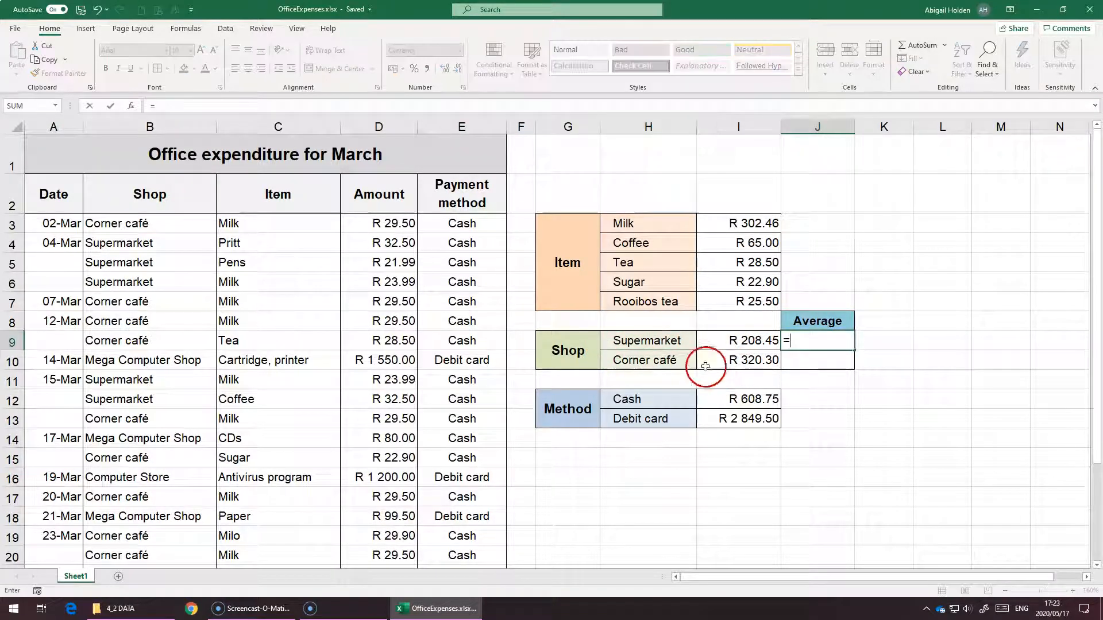
{"action": "type", "text": "avera"}
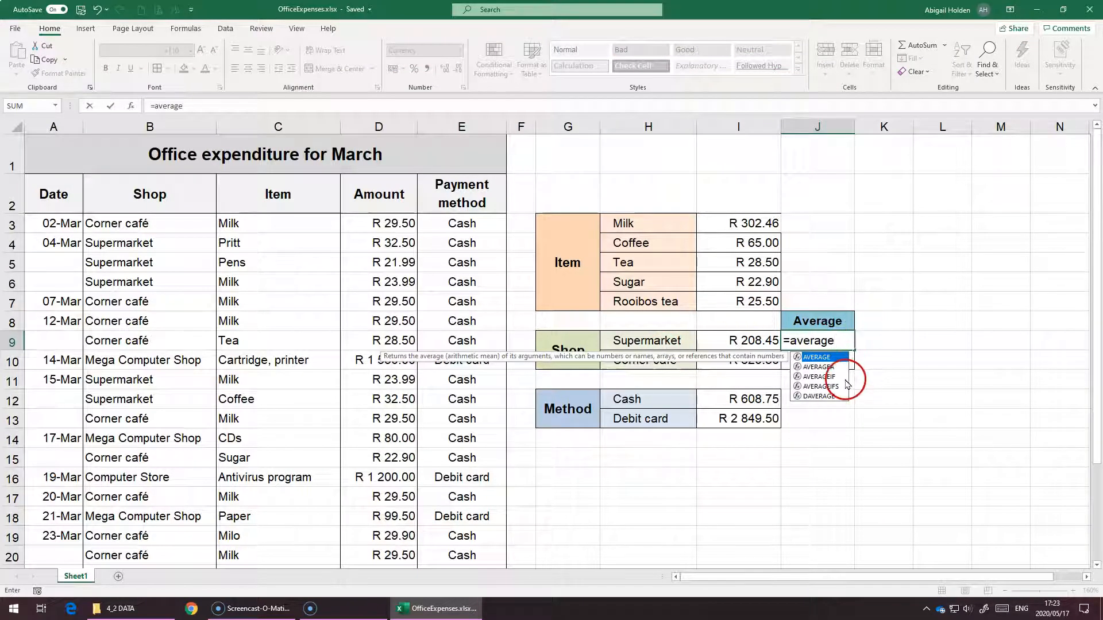
{"action": "type", "text": "ge"}
{"action": "double_click", "coordinate": [843, 378]}
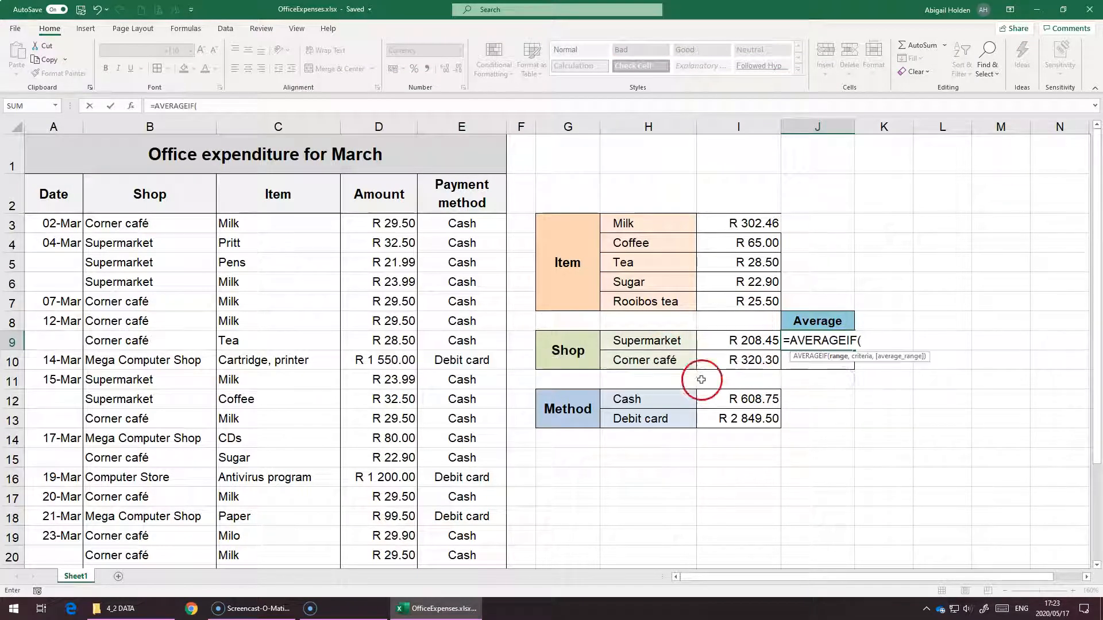
{"action": "left_click_drag", "start_coordinate": [145, 225], "coordinate": [138, 472]}
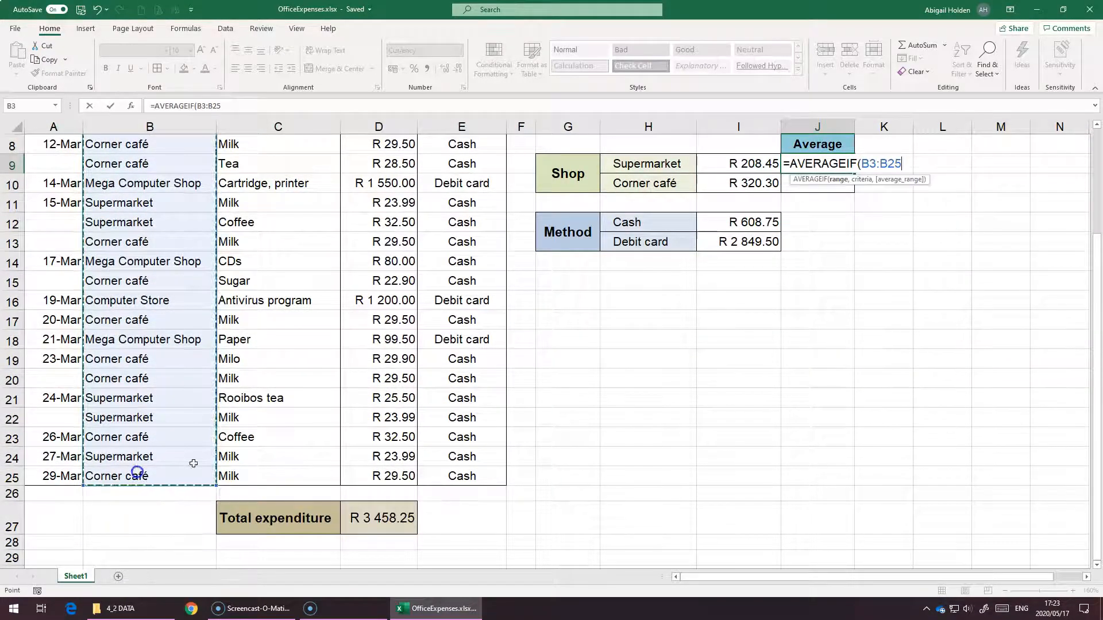
{"action": "scroll", "coordinate": [330, 430], "scroll_direction": "up", "scroll_amount": 3}
{"action": "key", "text": "F4"}
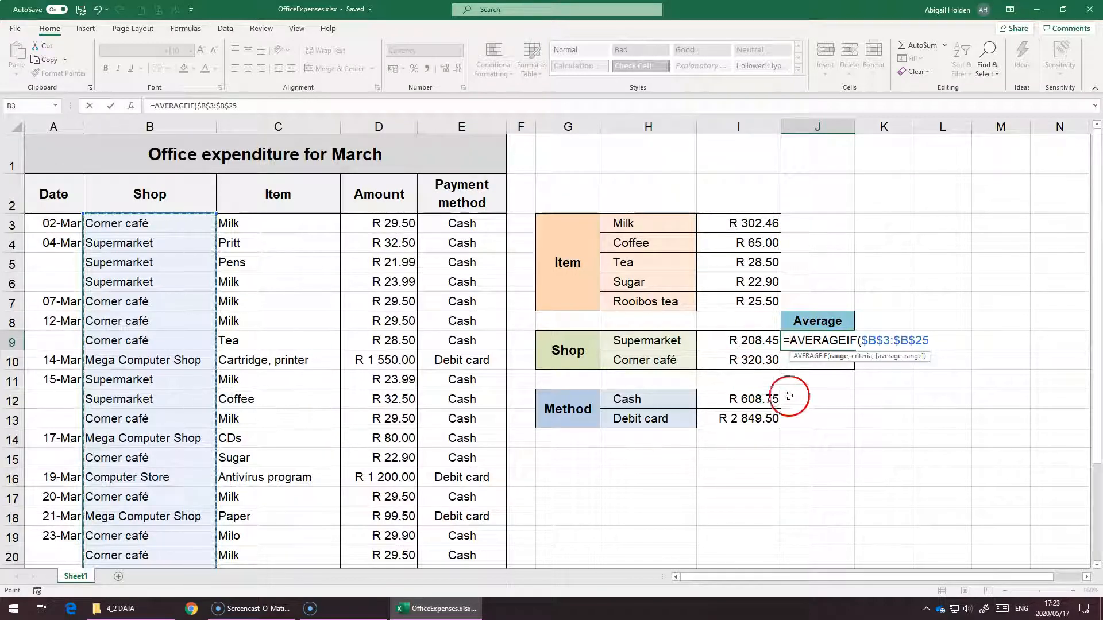
Complete the Supermarket average formula with criterion H9 and absolute average range $D$3:$D$25, and enter it
{"action": "type", "text": ","}
{"action": "left_click", "coordinate": [663, 339]}
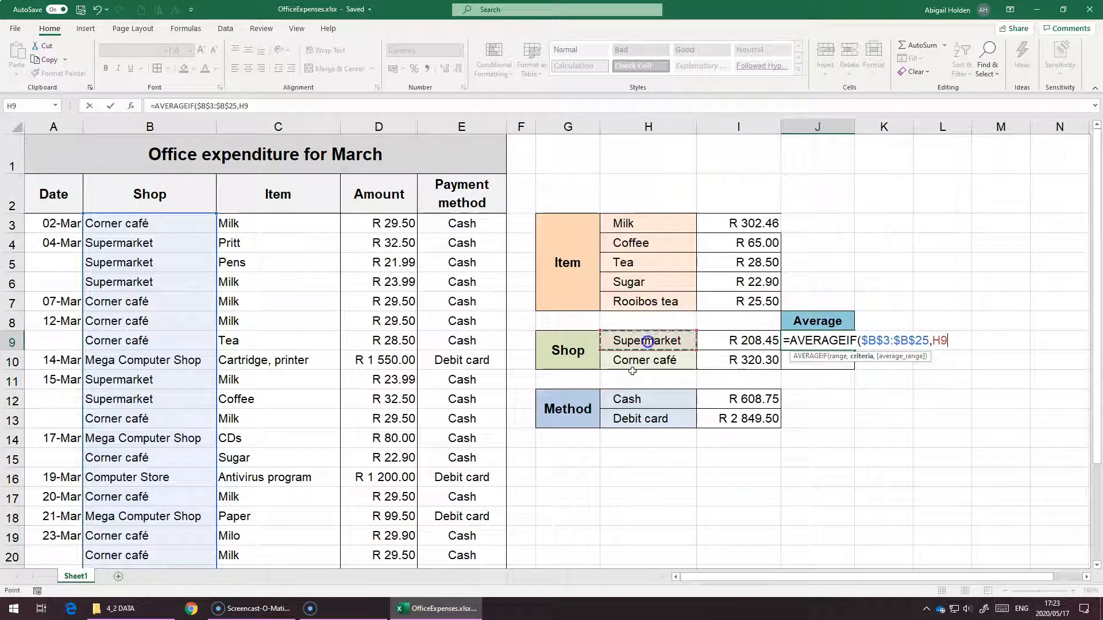
{"action": "type", "text": ","}
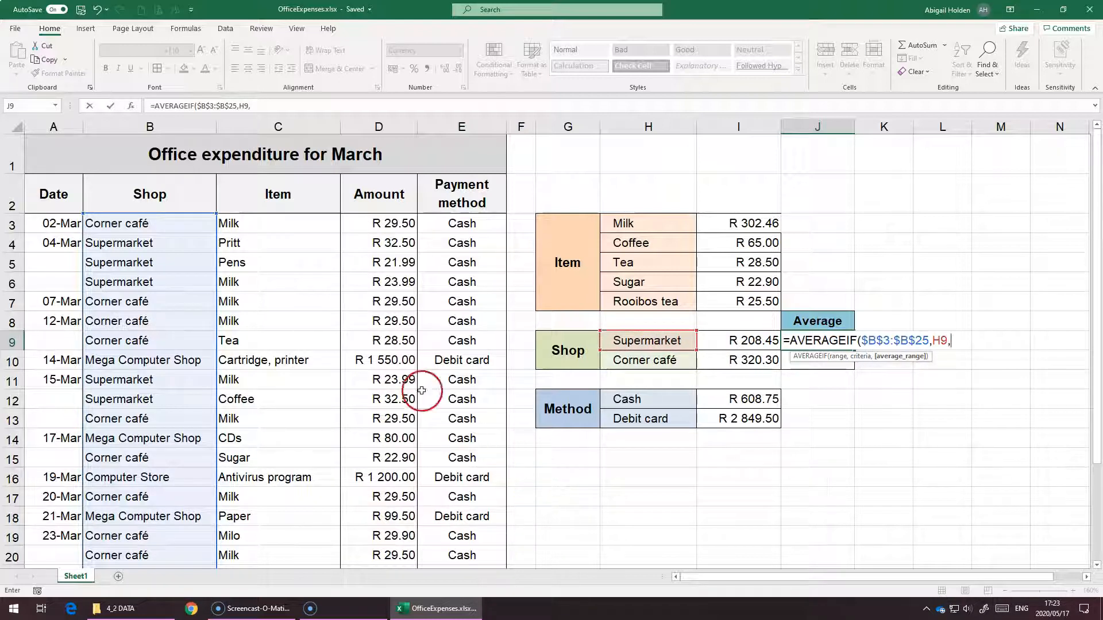
{"action": "left_click_drag", "start_coordinate": [395, 220], "coordinate": [387, 496]}
{"action": "scroll", "coordinate": [404, 446], "scroll_direction": "up", "scroll_amount": 2}
{"action": "key", "text": "F4"}
{"action": "type", "text": ")"}
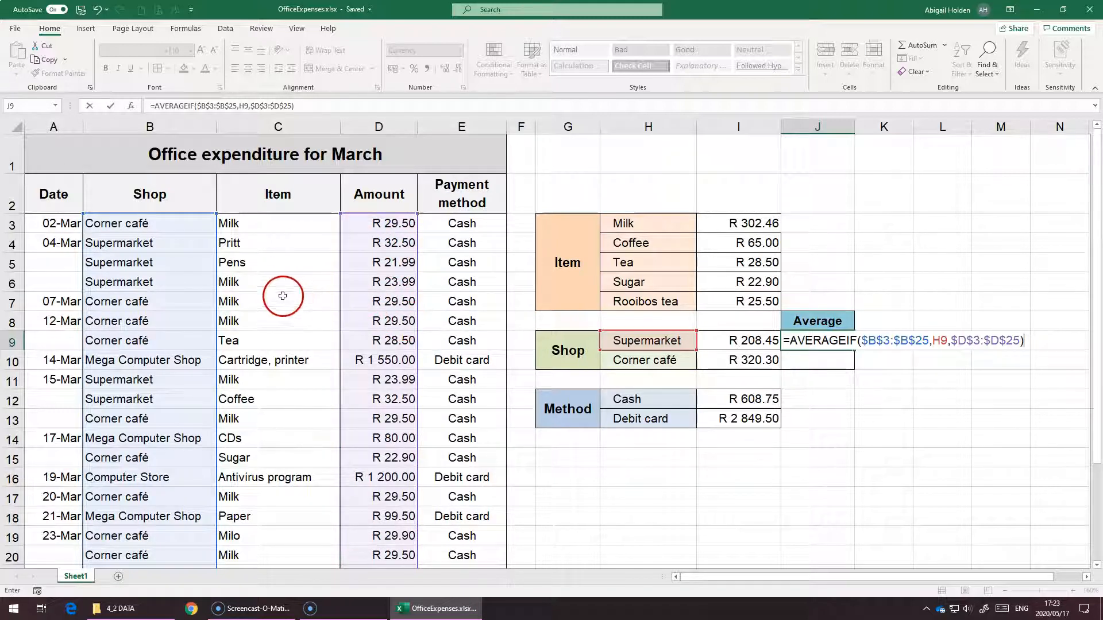
{"action": "key", "text": "Return"}
Fill the Supermarket average formula down to the Corner café average cell and open it to check
{"action": "left_click", "coordinate": [838, 340]}
{"action": "left_click_drag", "start_coordinate": [855, 349], "coordinate": [849, 373]}
{"action": "double_click", "coordinate": [811, 360]}
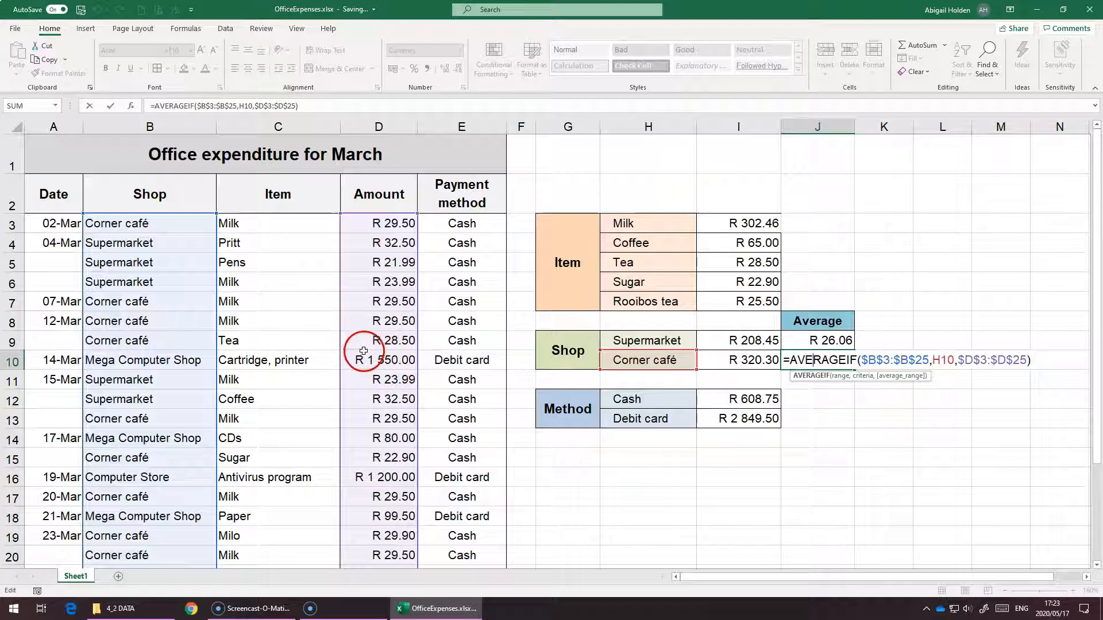
{"action": "key", "text": "Return"}
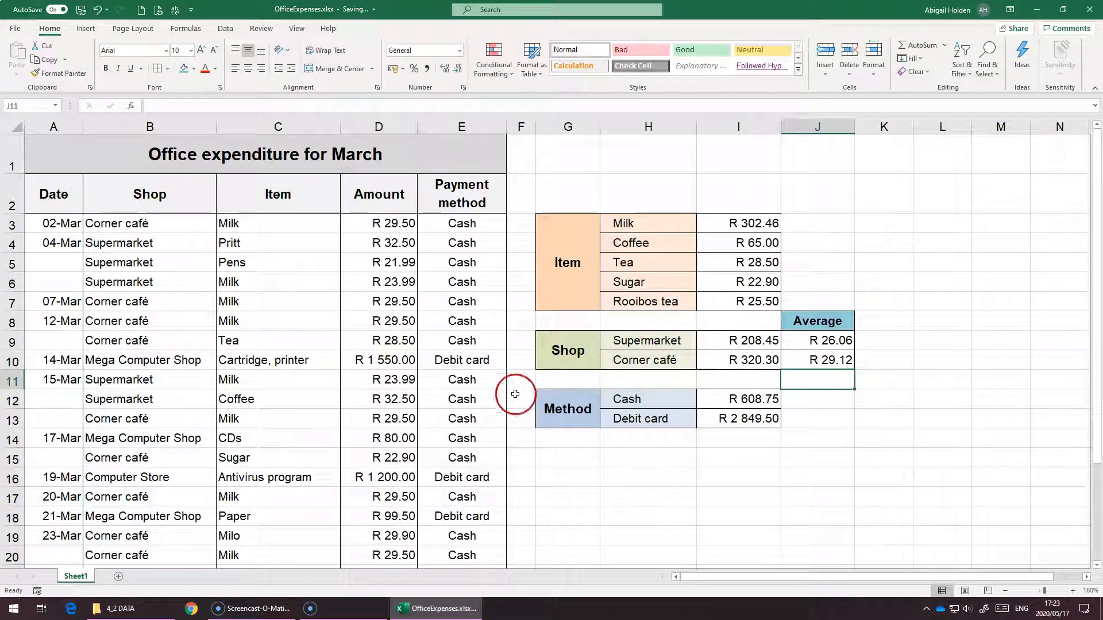